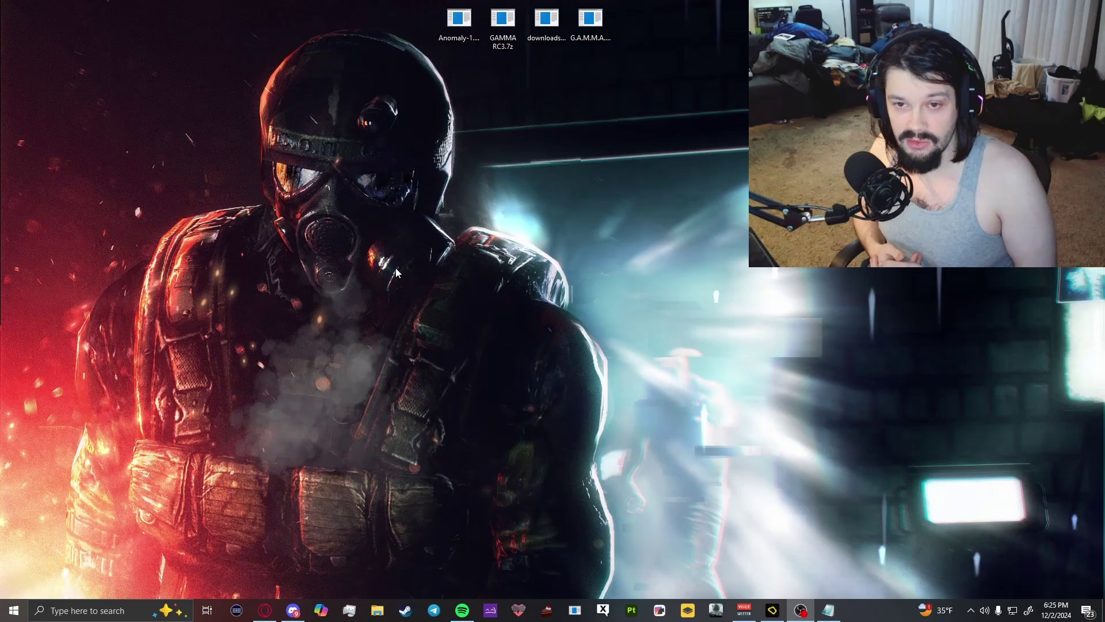
Glance at the notes of download links, nudging the notes window lower, then hide them again.
key(alt+Tab)
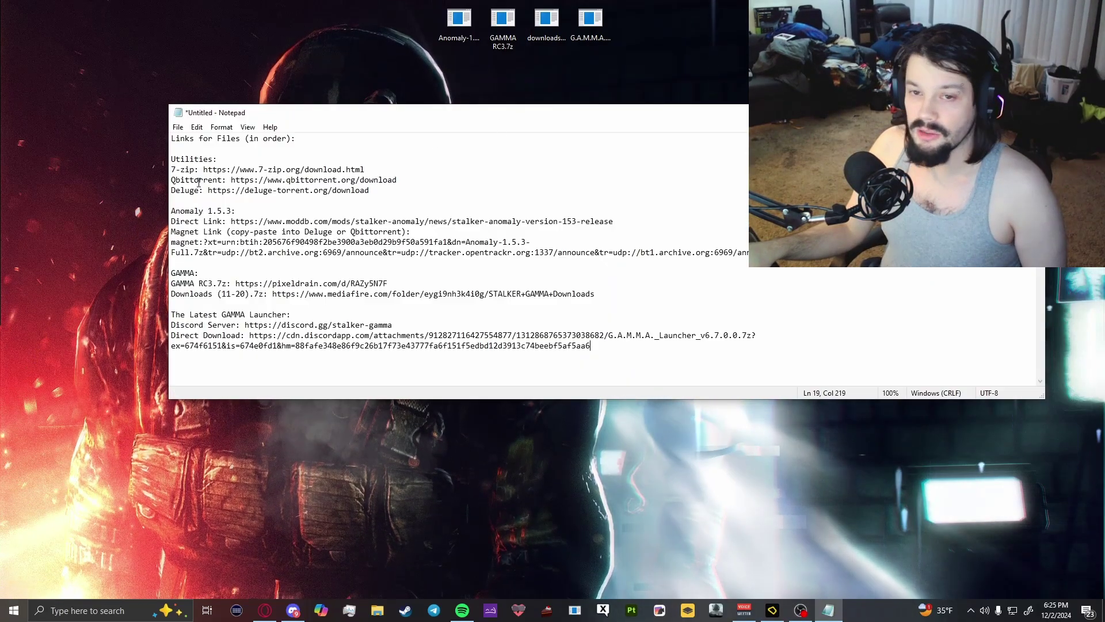
drag(462, 123, 343, 206)
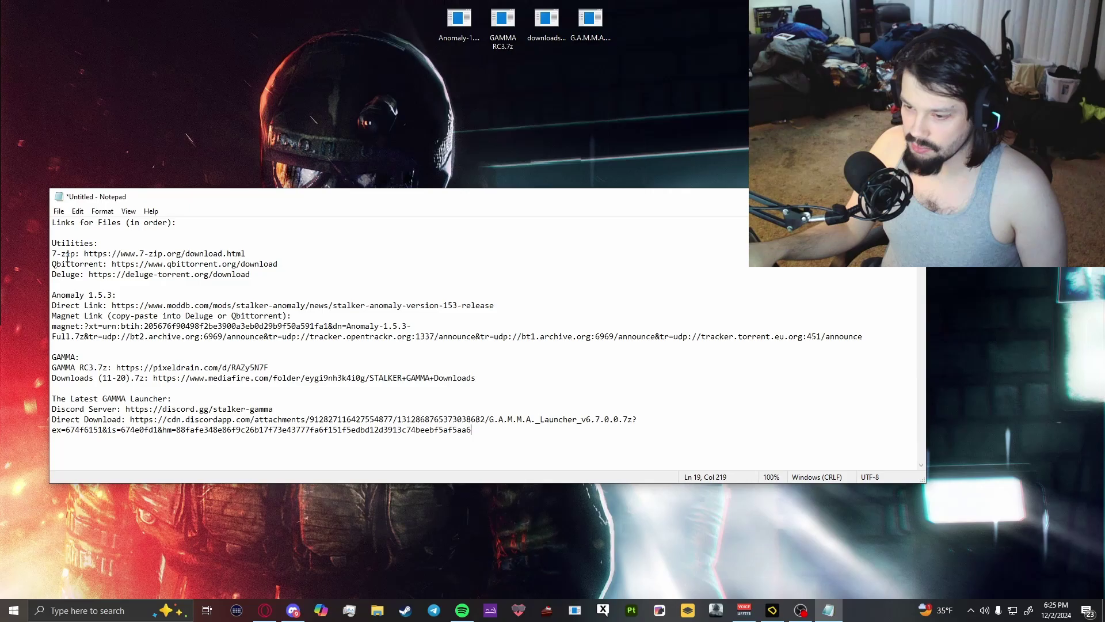
key(alt+Tab)
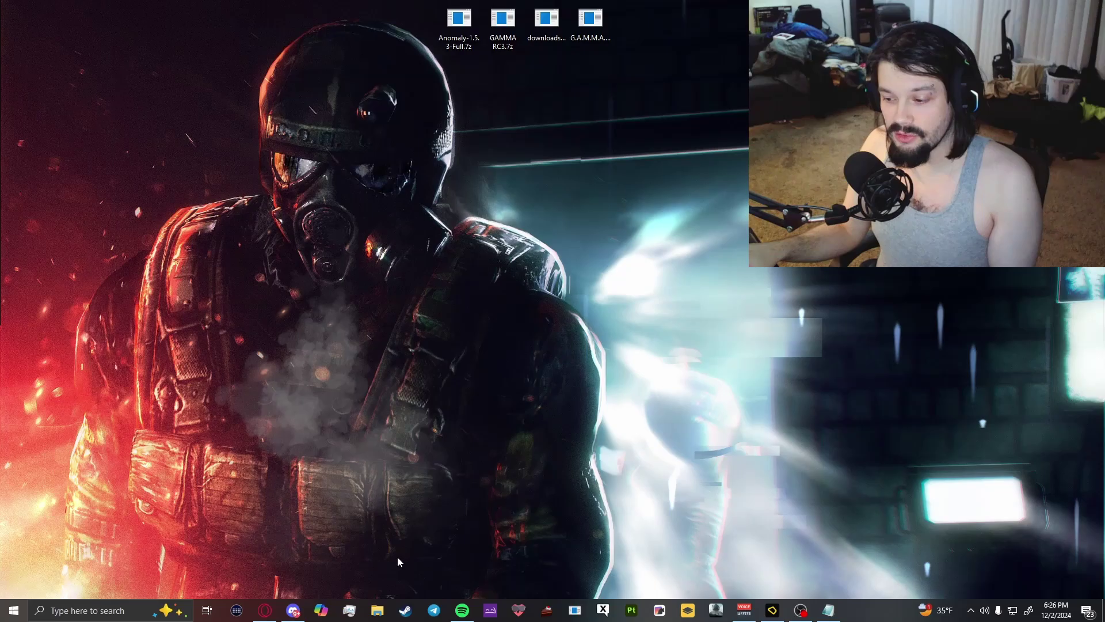
Go to the root of the C: drive in File Explorer and create a new folder named Anomaly.
right_click(377, 610)
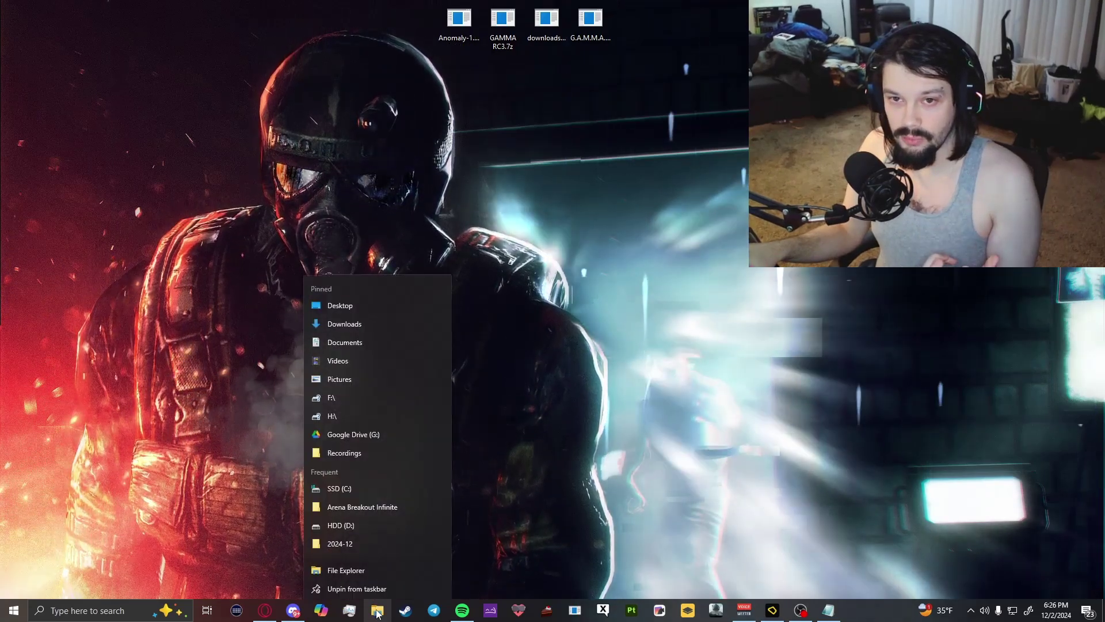
click(352, 486)
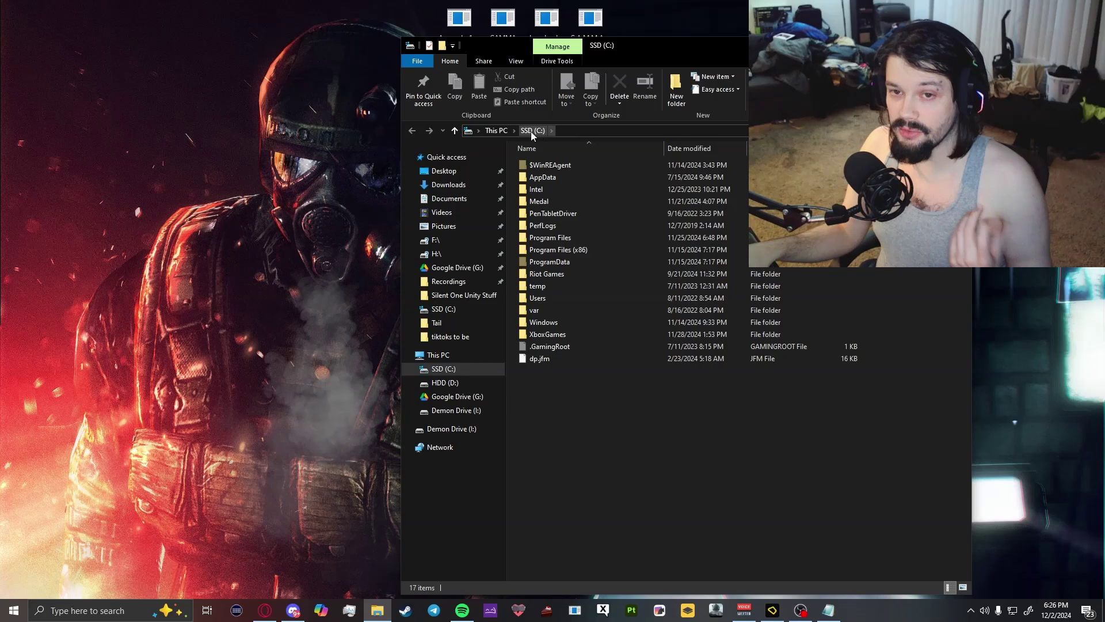
right_click(578, 429)
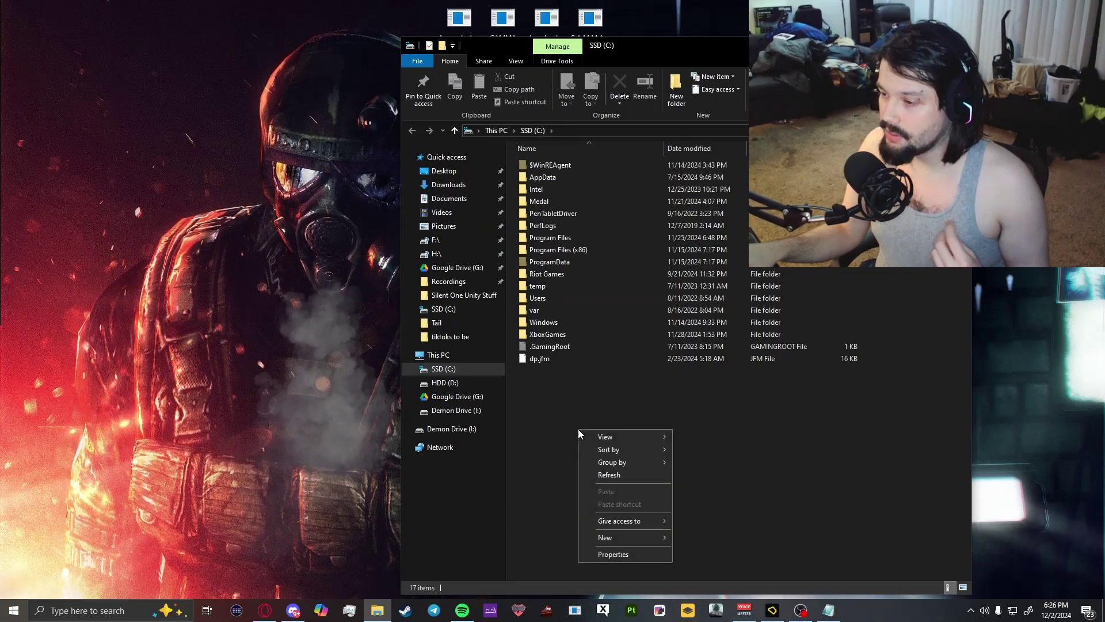
click(613, 538)
click(722, 537)
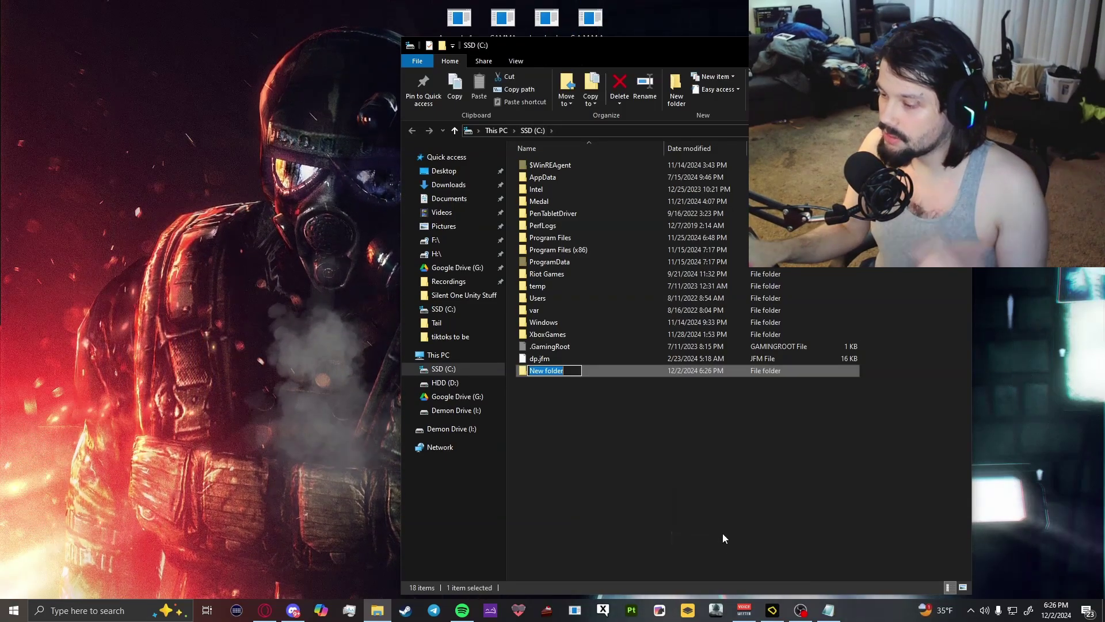
text(Anomaly)
key(Return)
Create a second folder named GAMMA on C: and return to the desktop.
right_click(554, 414)
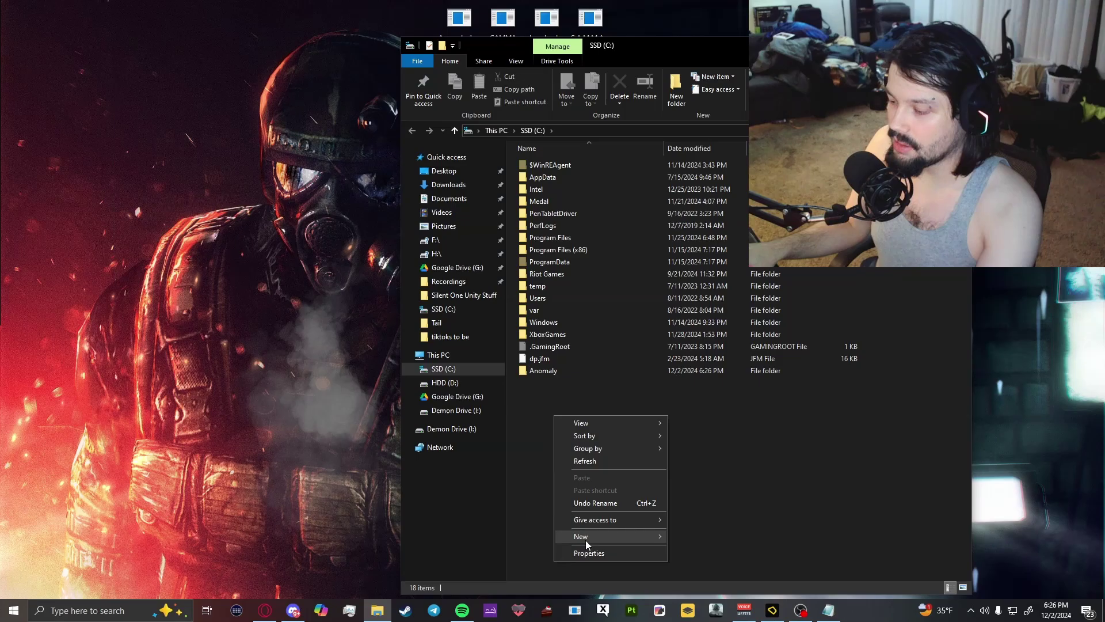
click(586, 537)
click(703, 542)
text(G)
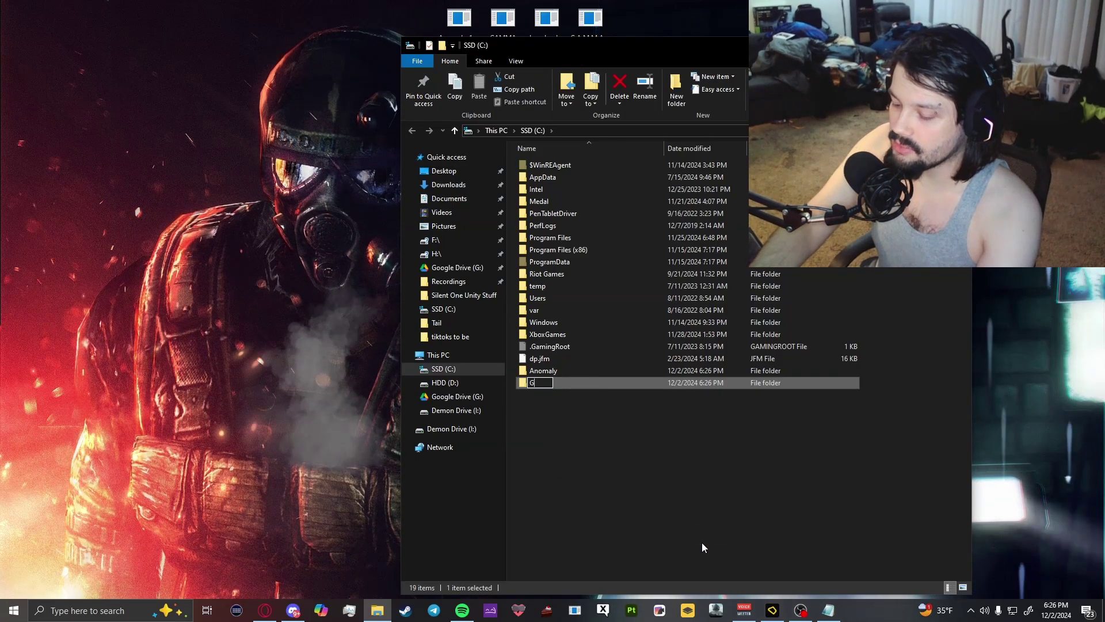
text(AMMA)
key(Return)
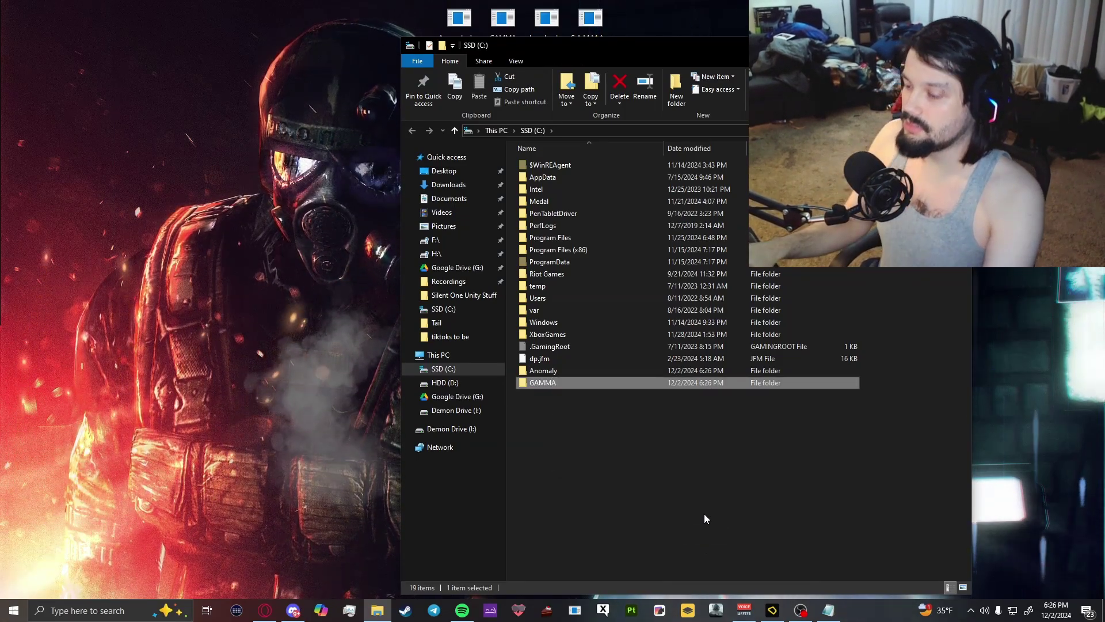
click(704, 514)
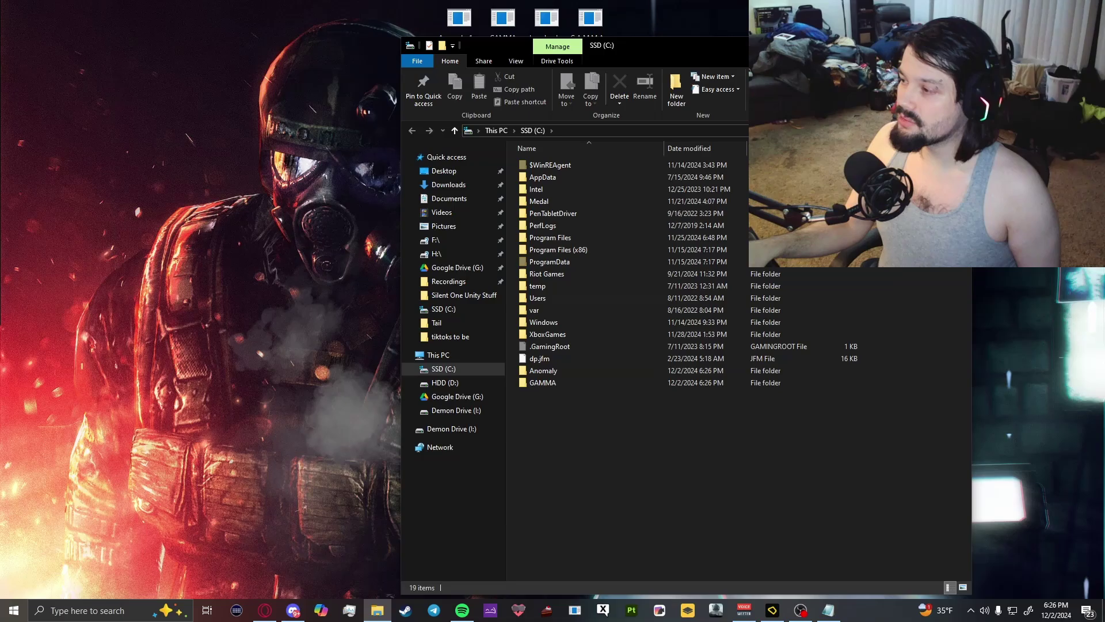
key(super+d)
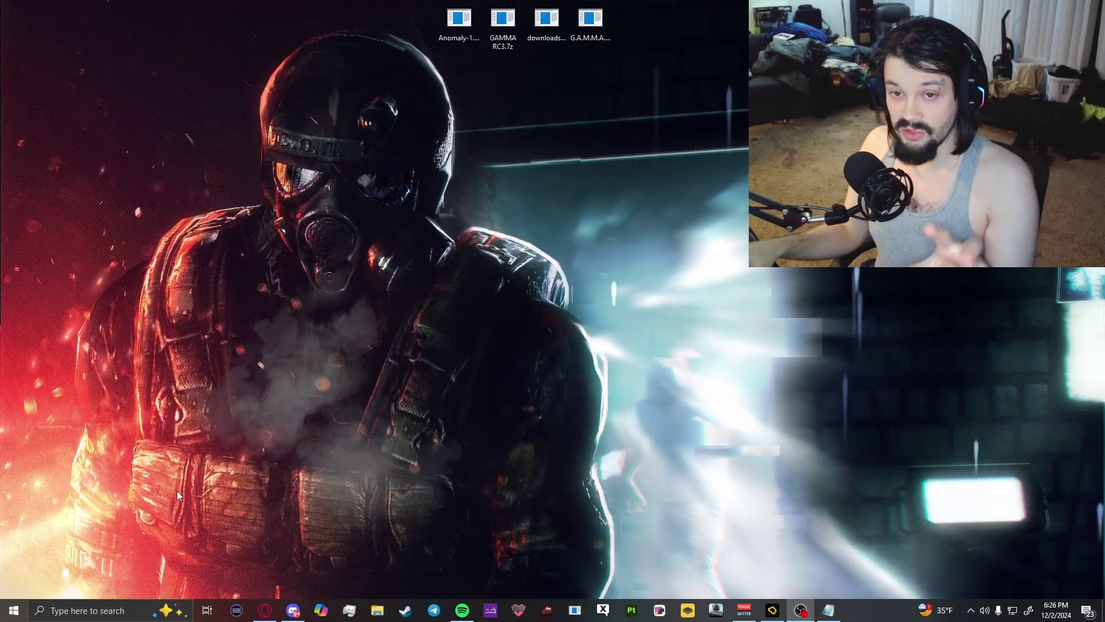
Reach Windows Security's Virus & threat protection settings via a system search.
click(103, 611)
text(ex)
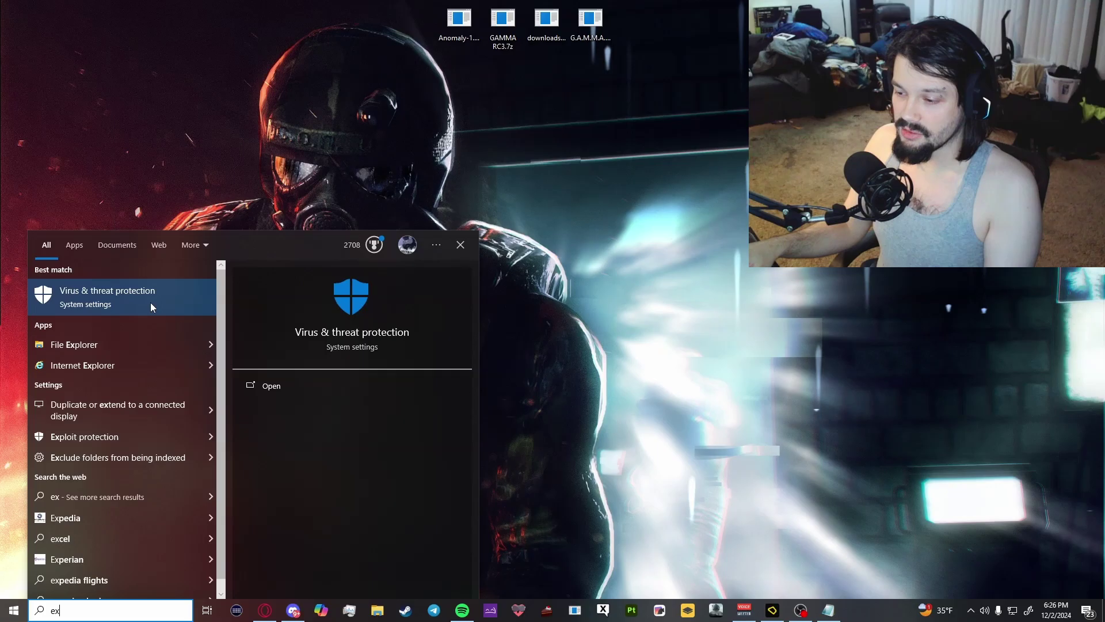
click(140, 294)
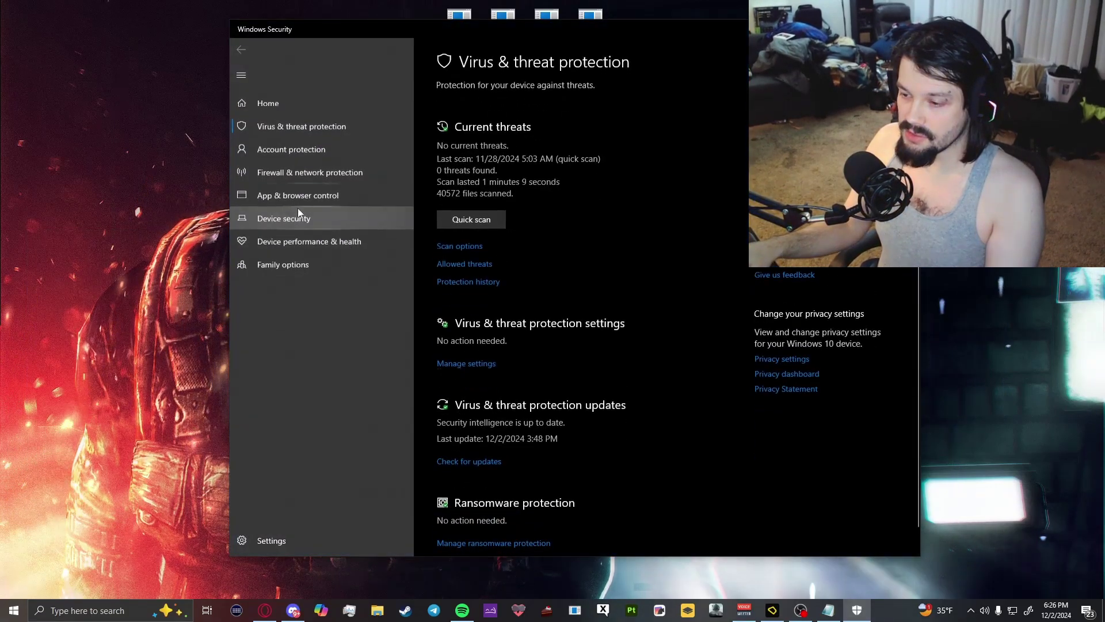
scroll(518, 302, down, 1)
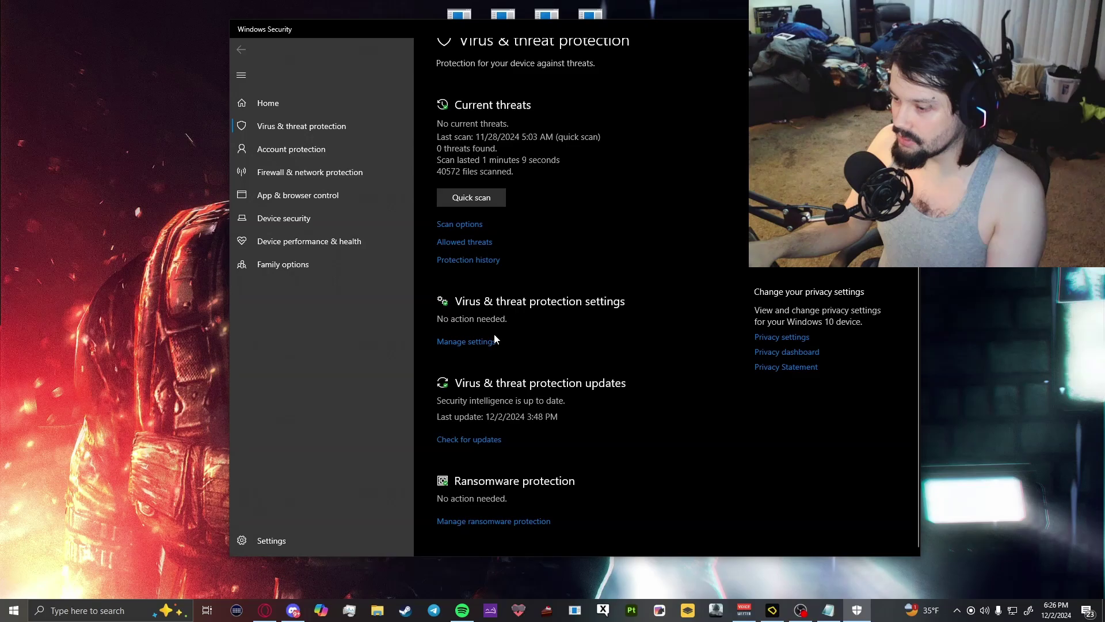
click(466, 341)
scroll(599, 282, down, 5)
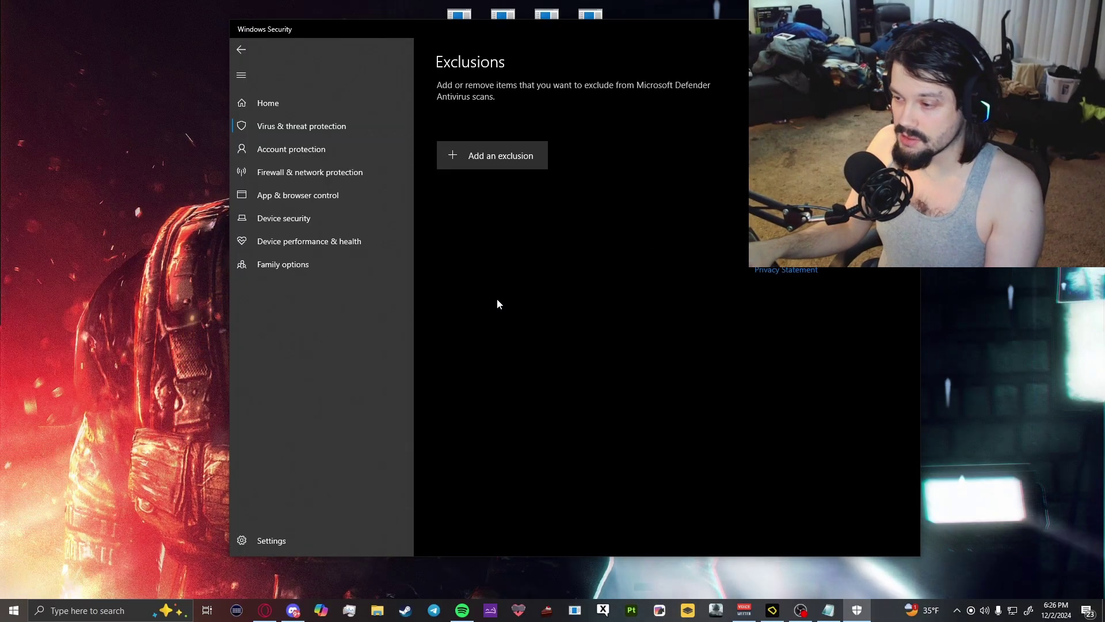
Add folder exclusions for C:\Anomaly and C:\GAMMA, then close Windows Security.
click(502, 157)
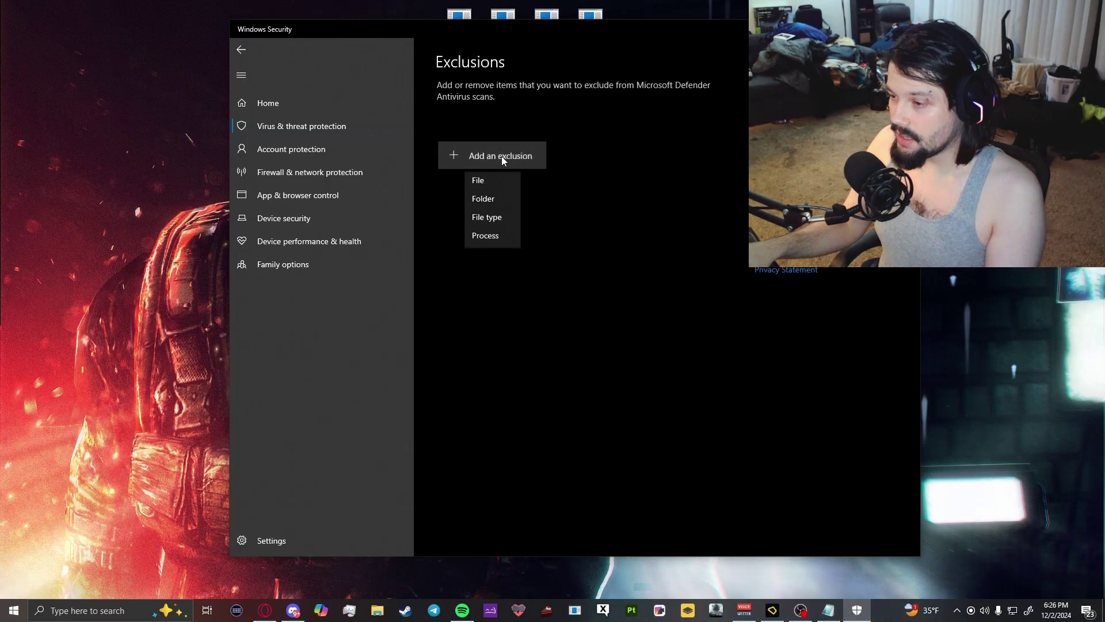
click(491, 204)
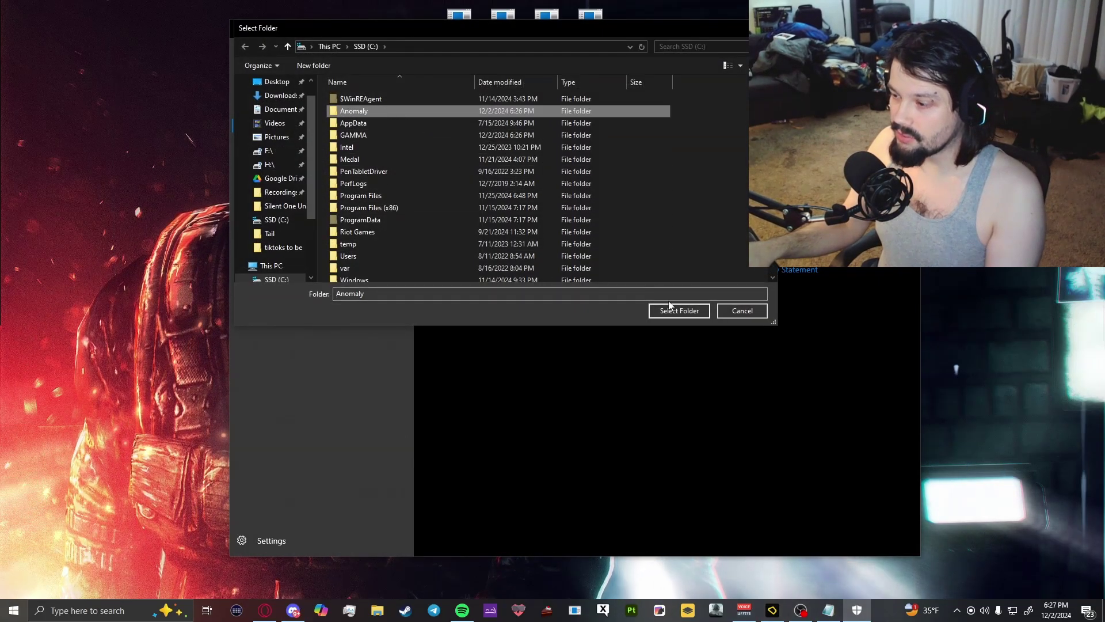
click(679, 310)
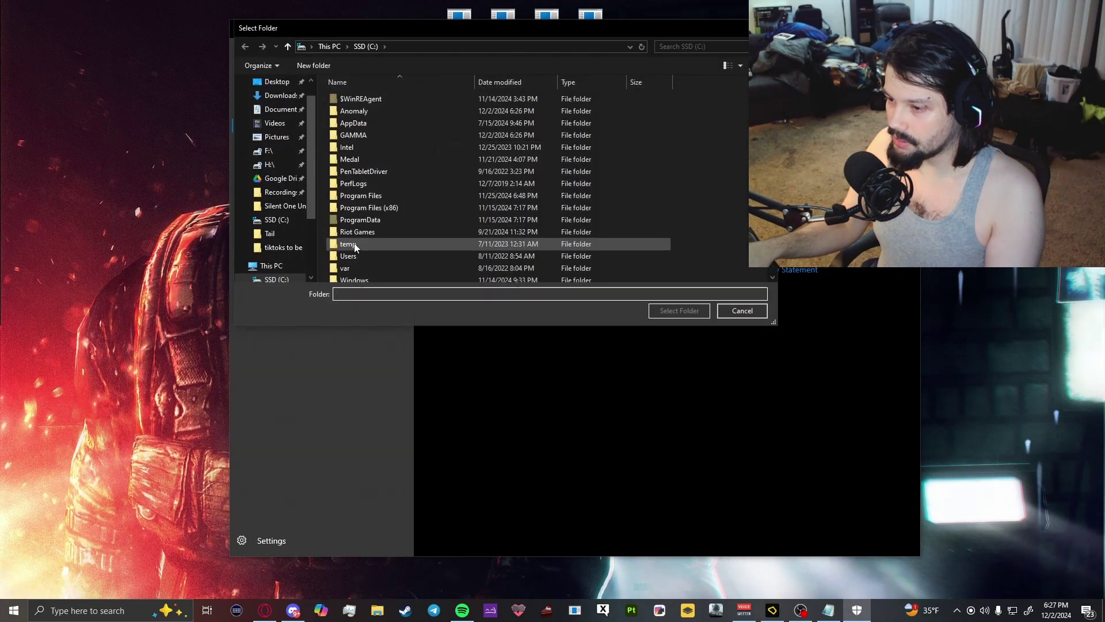
click(679, 310)
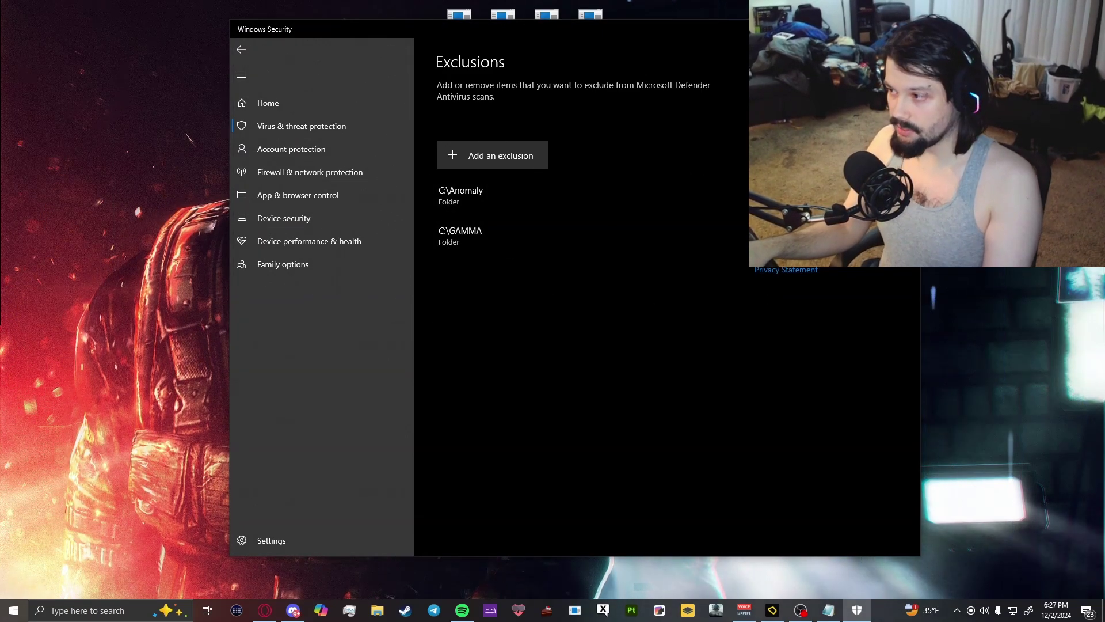
key(alt+F4)
drag(460, 22, 370, 194)
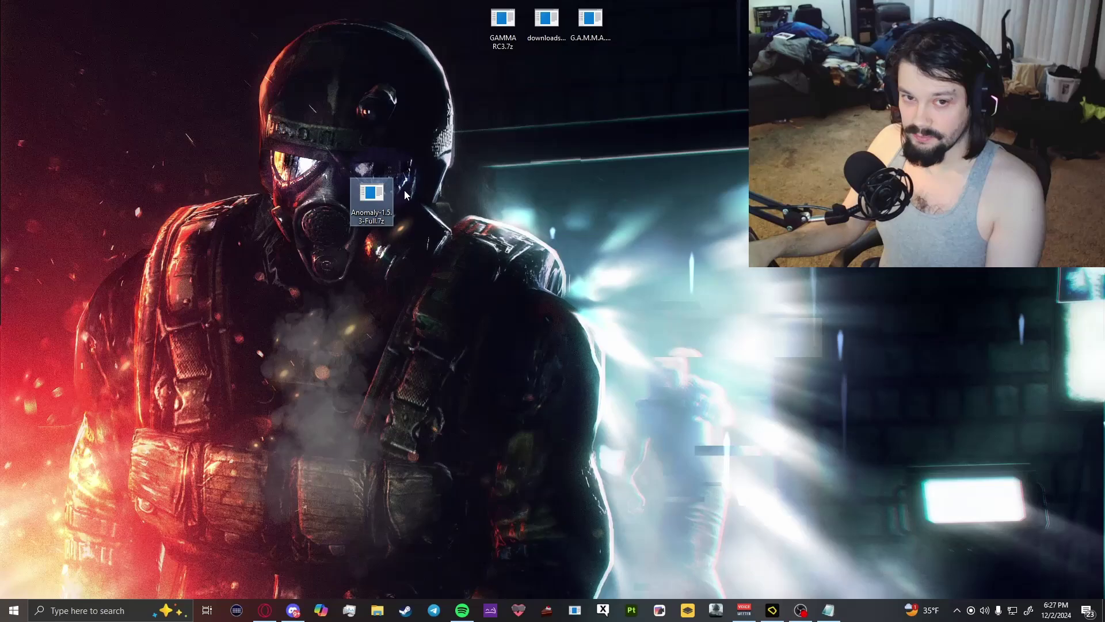
double_click(371, 199)
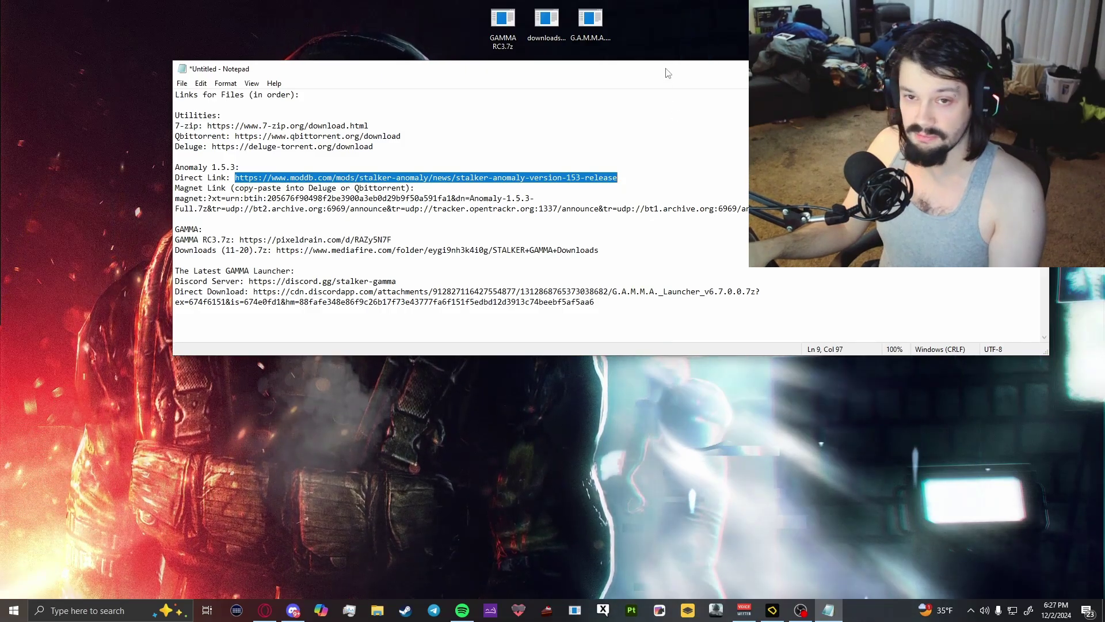
click(669, 71)
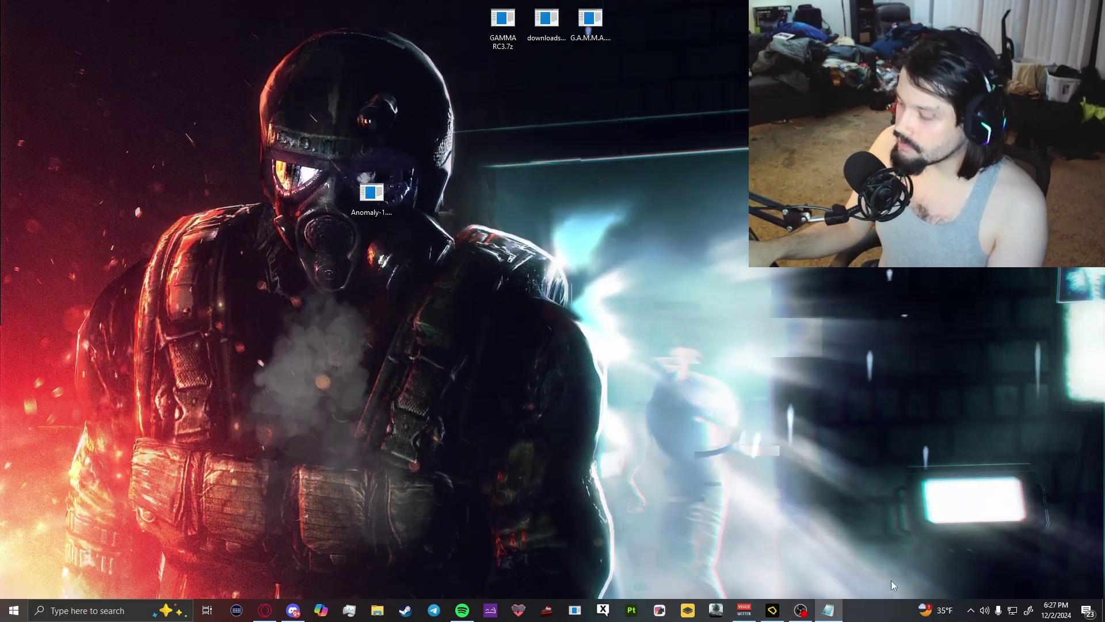
Launch Deluge and add the Anomaly 1.5.3 torrent from its magnet link to start downloading.
click(110, 610)
text(d)
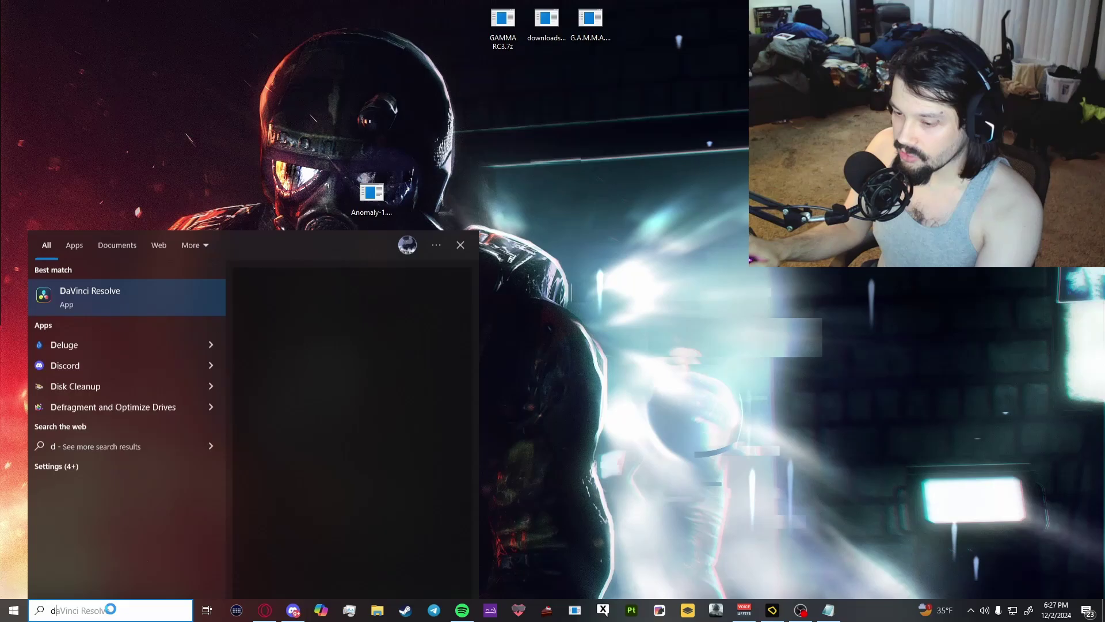
text(el)
click(91, 288)
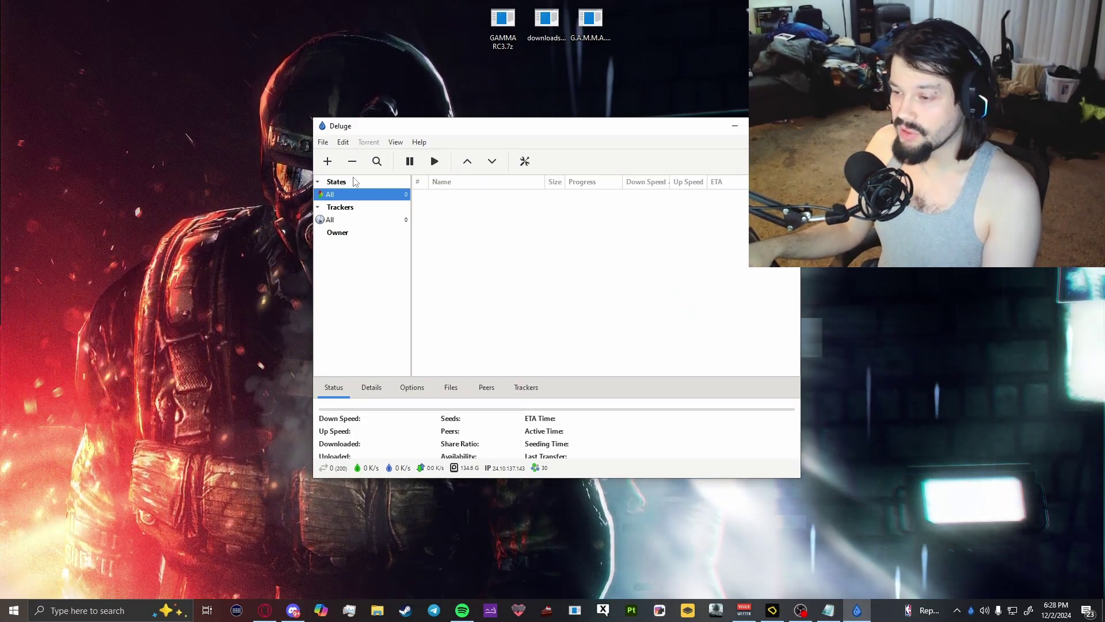
click(323, 141)
click(341, 156)
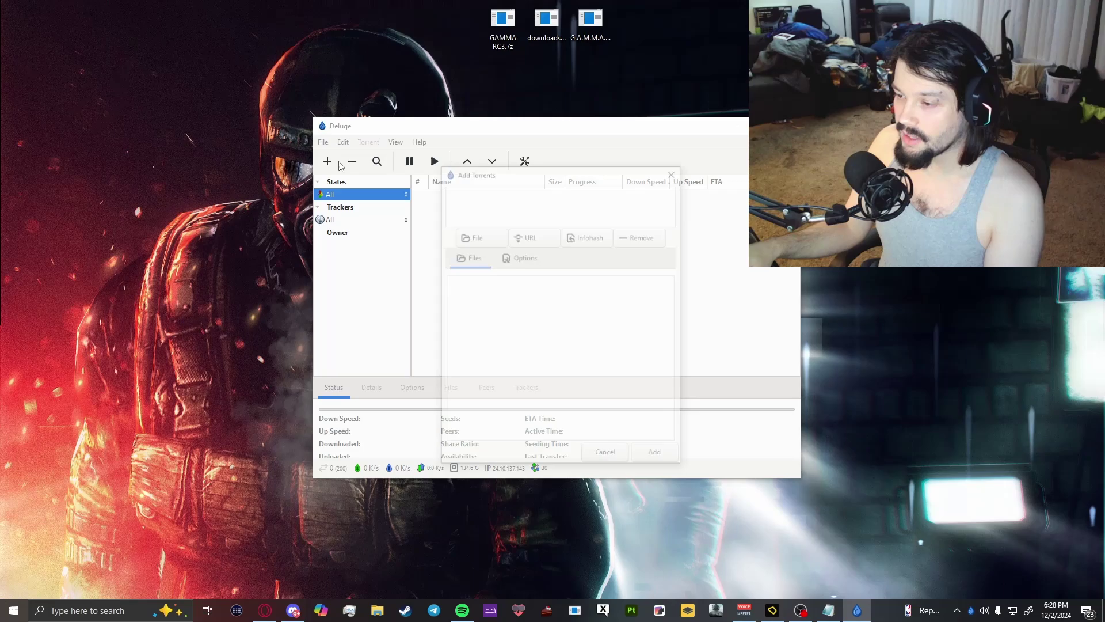
click(525, 227)
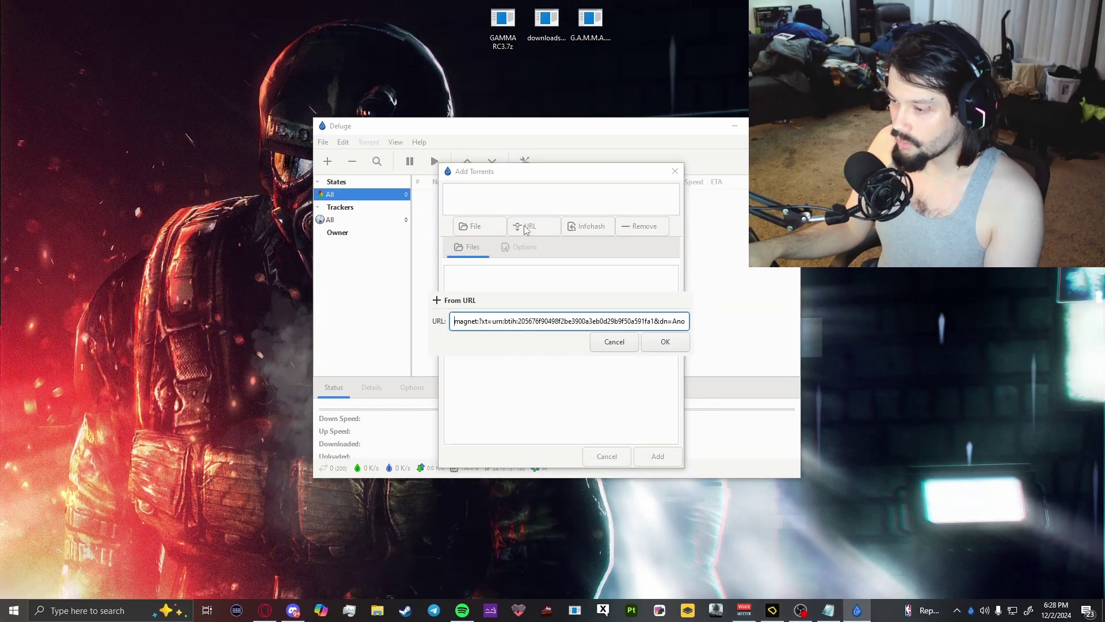
click(665, 342)
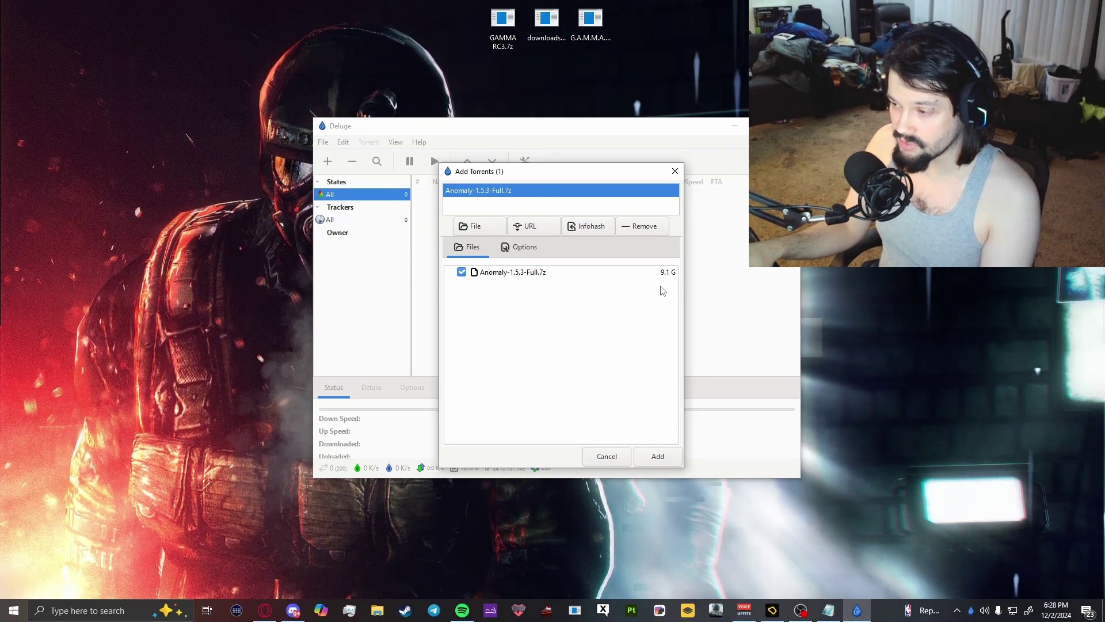
click(660, 455)
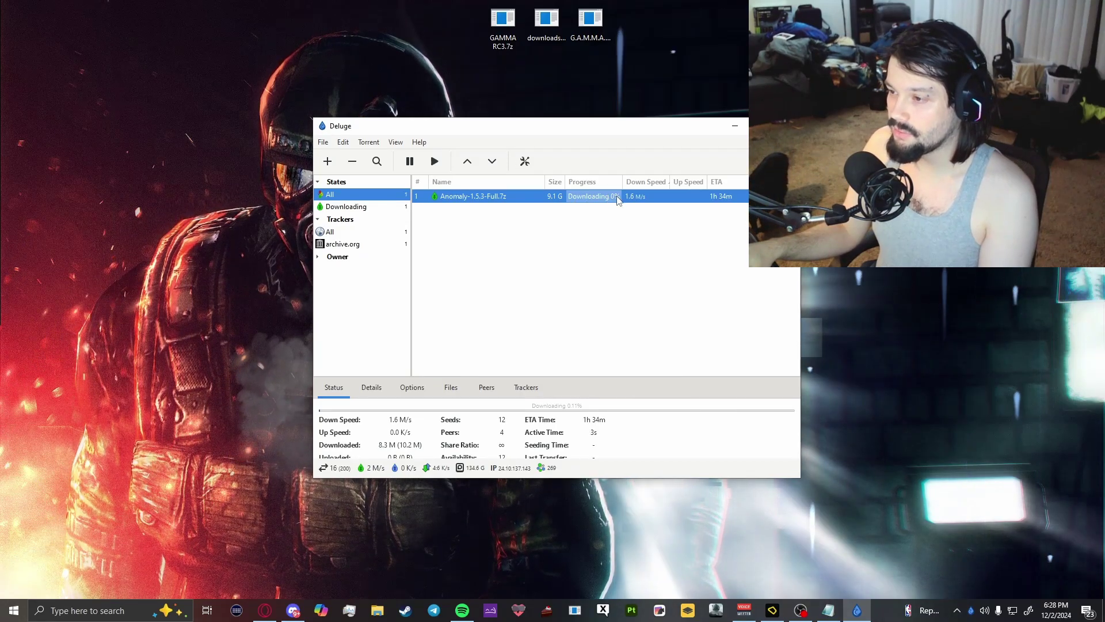
Check the downloaded Anomaly archive, then remove the torrent from Deluge while keeping the file.
mouse_move(550, 128)
mouse_down()
mouse_move(625, 138)
mouse_move(614, 142)
mouse_up()
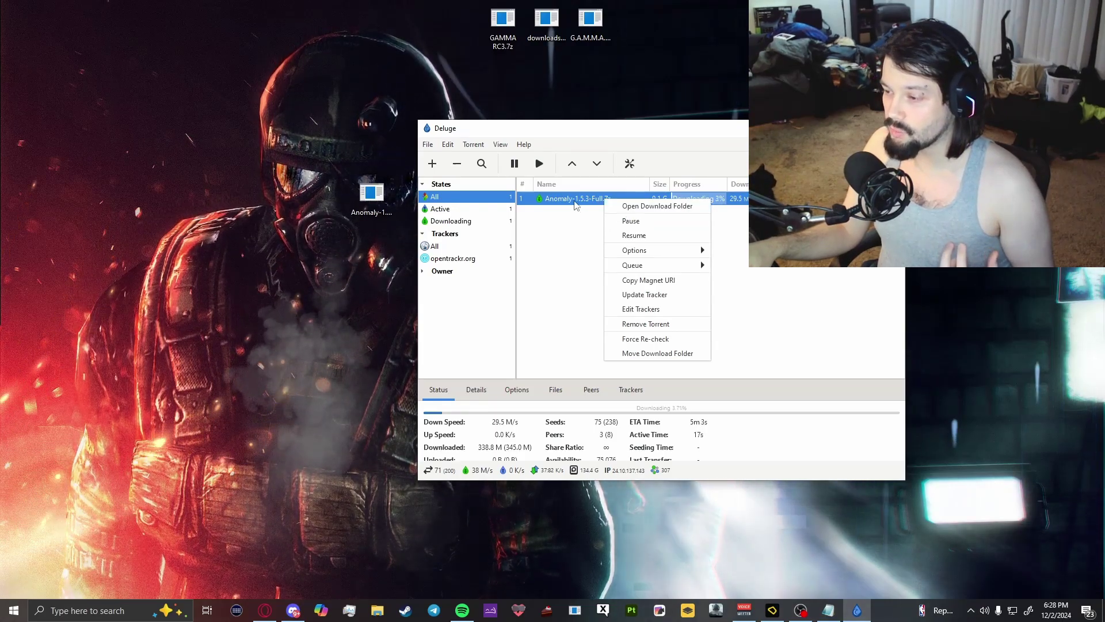
key(alt+Tab)
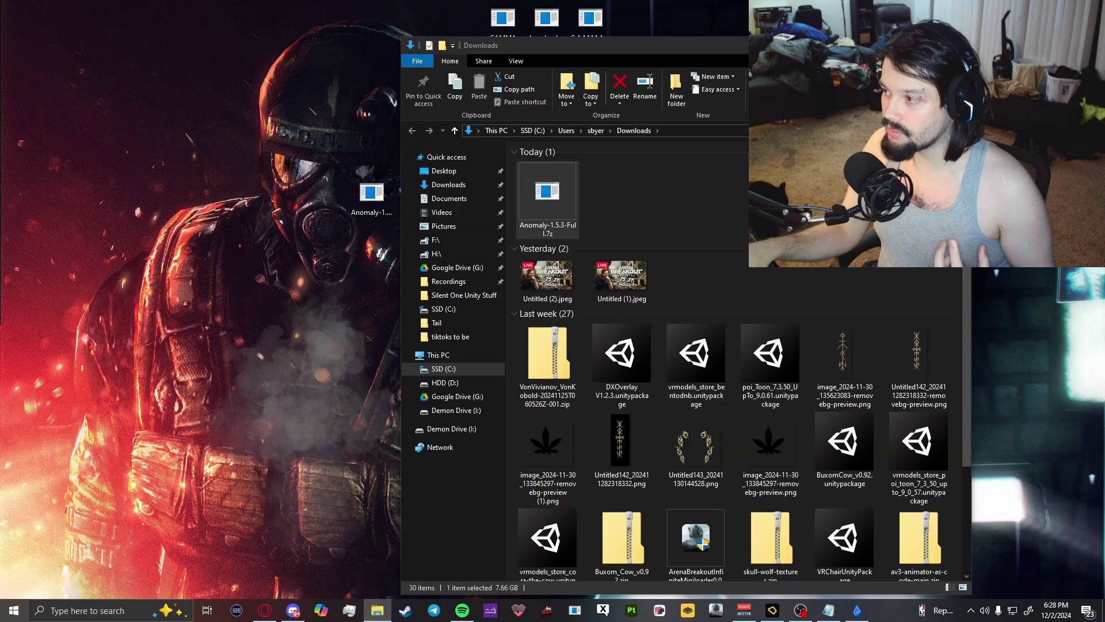
key(alt+Tab)
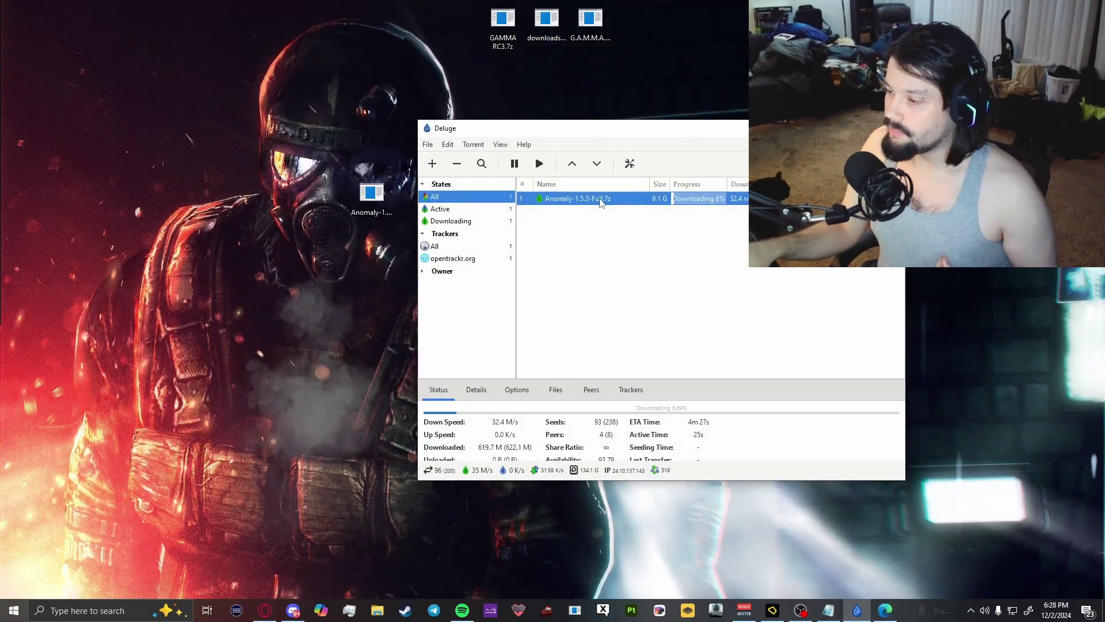
right_click(601, 199)
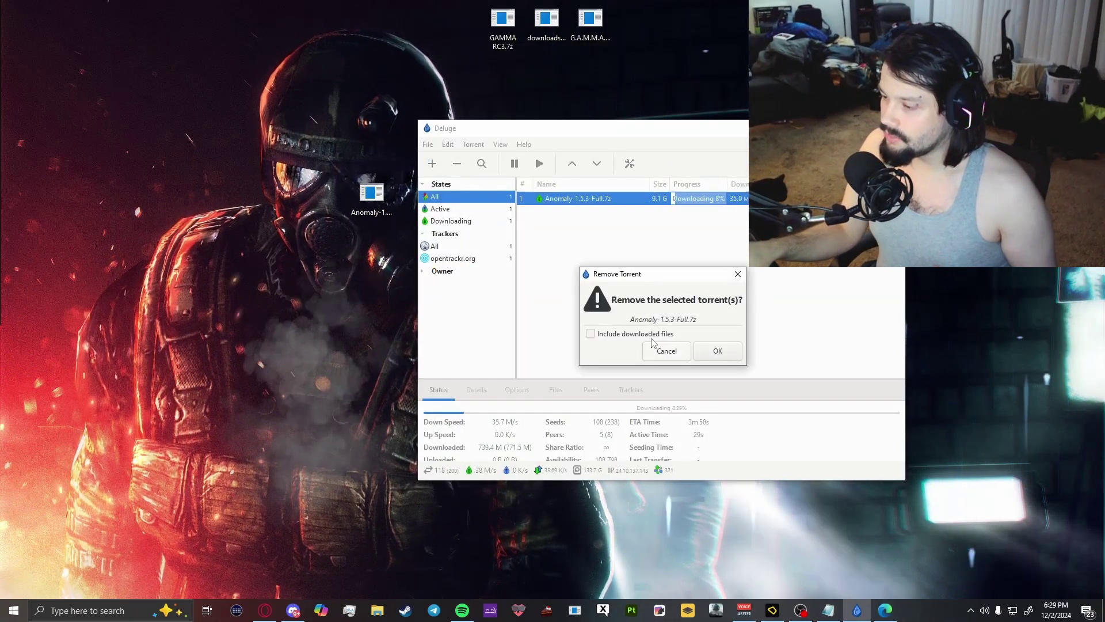
click(712, 351)
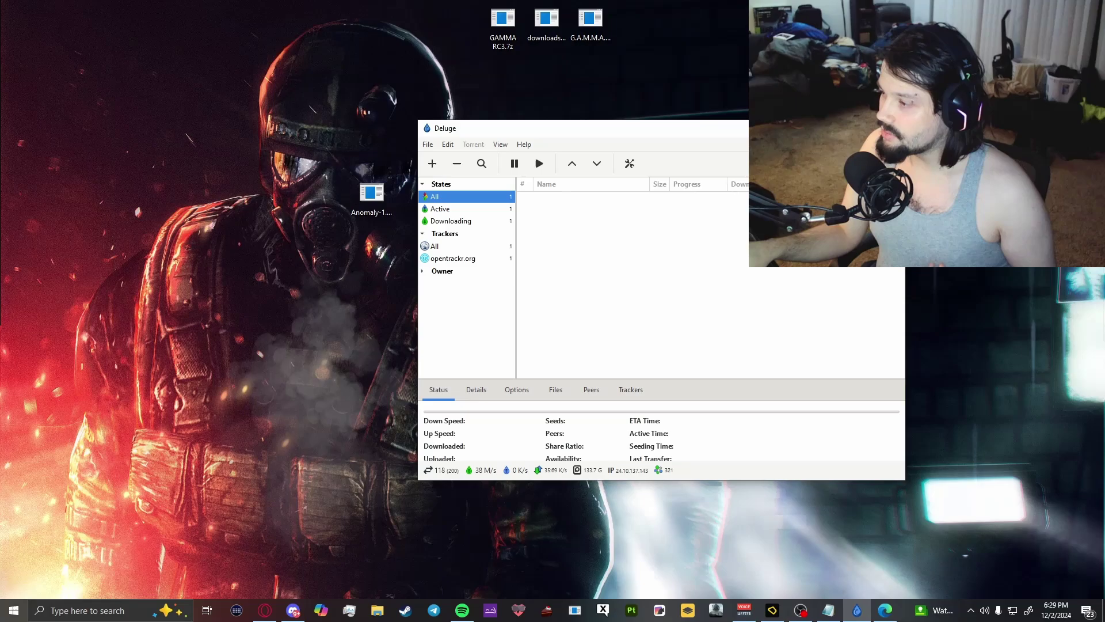
Close Deluge, move the Anomaly archive to the desktop's top row, and check the pixeldrain GAMMA page.
key(alt+F4)
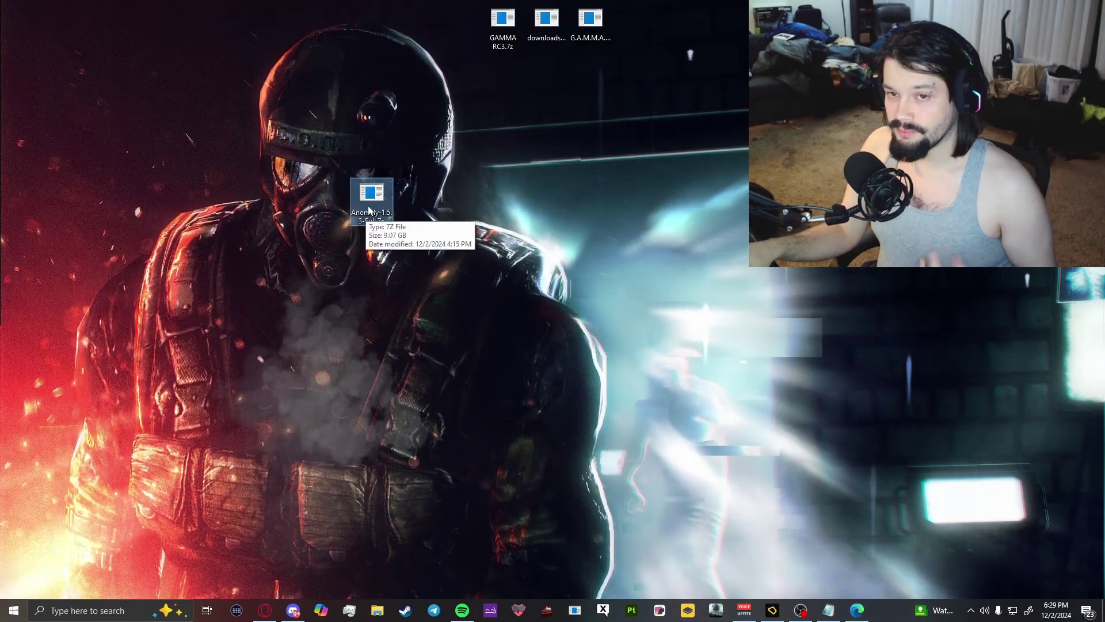
drag(372, 199, 416, 28)
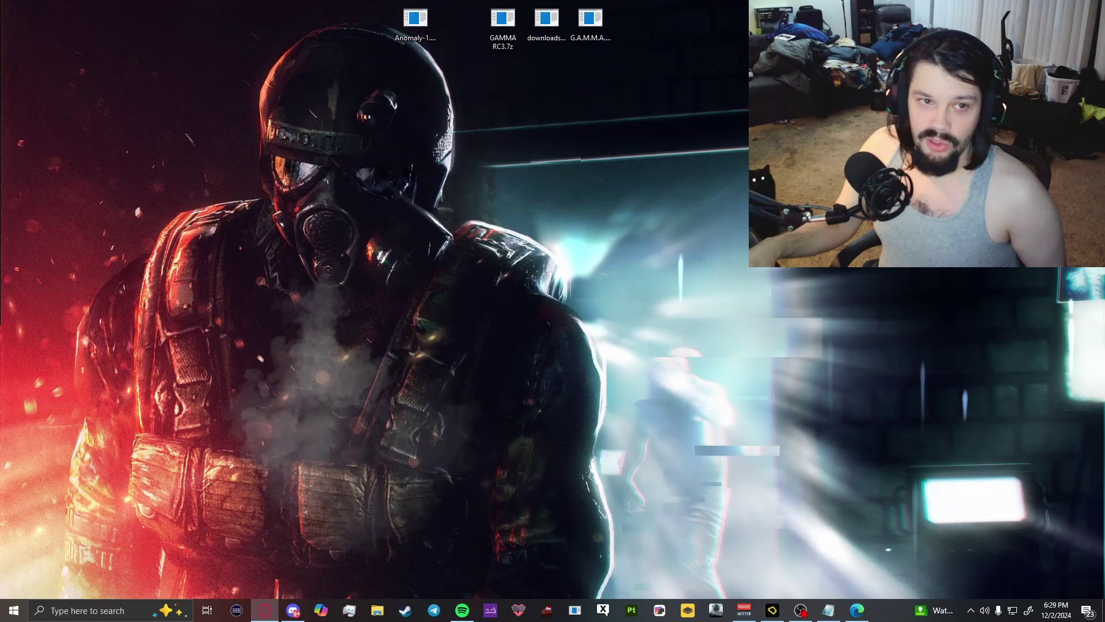
key(alt+Tab)
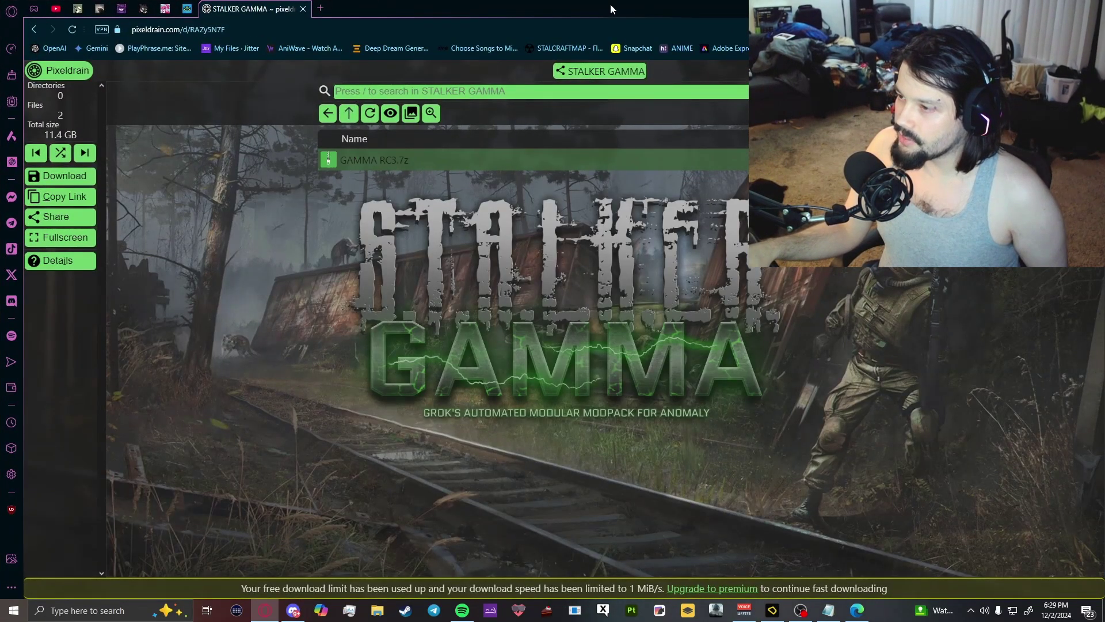
key(super+d)
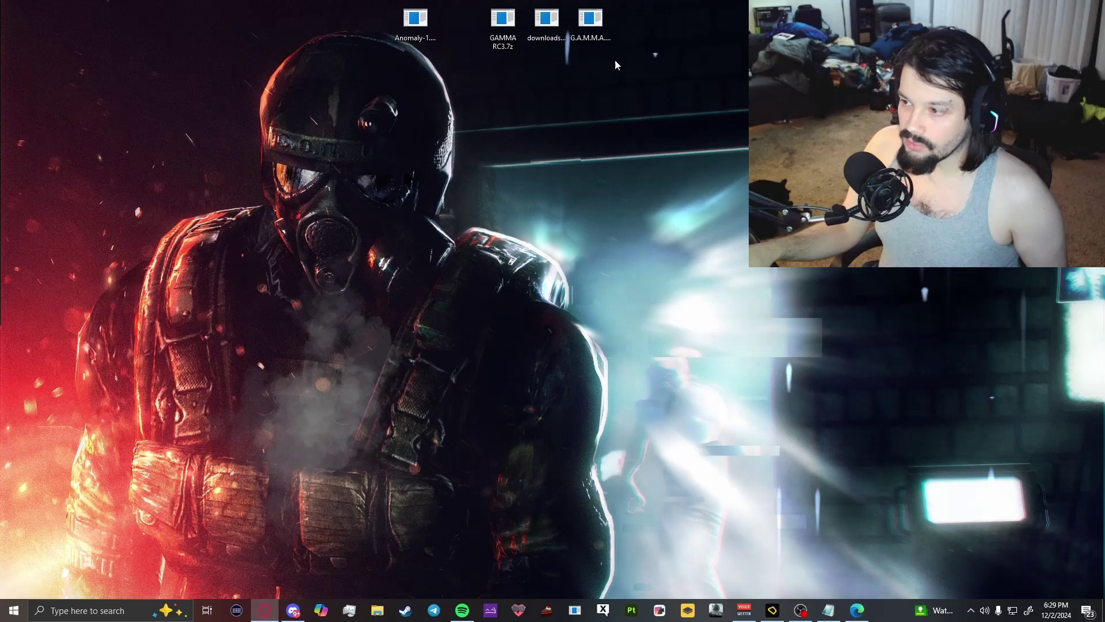
Check the MediaFire page for downloads11-20.7z, then bring back the Notepad link notes.
click(546, 27)
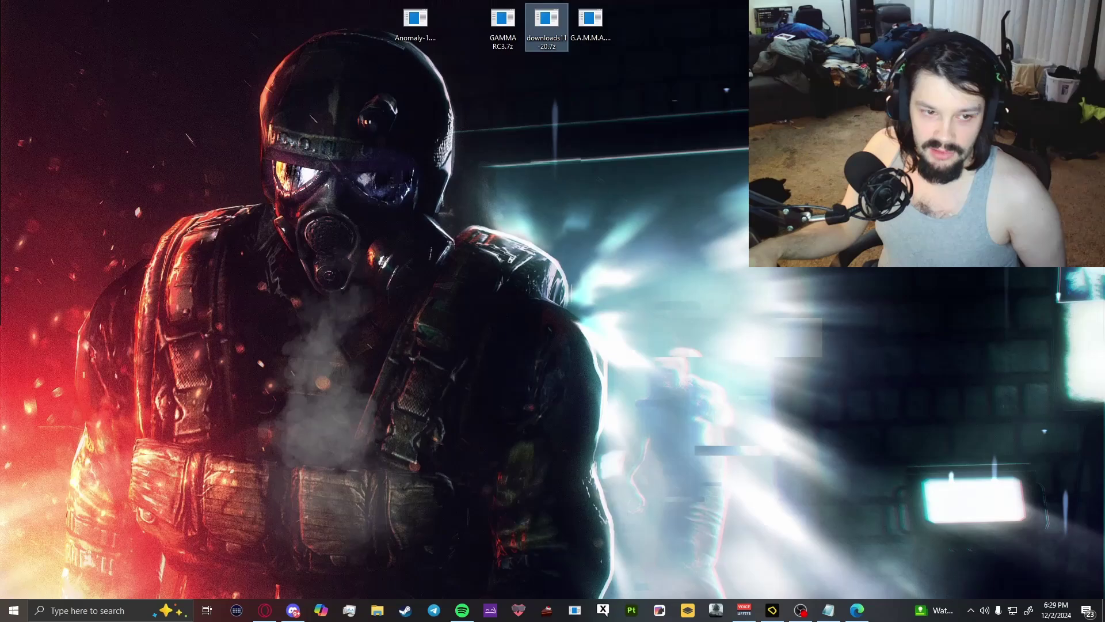
double_click(547, 25)
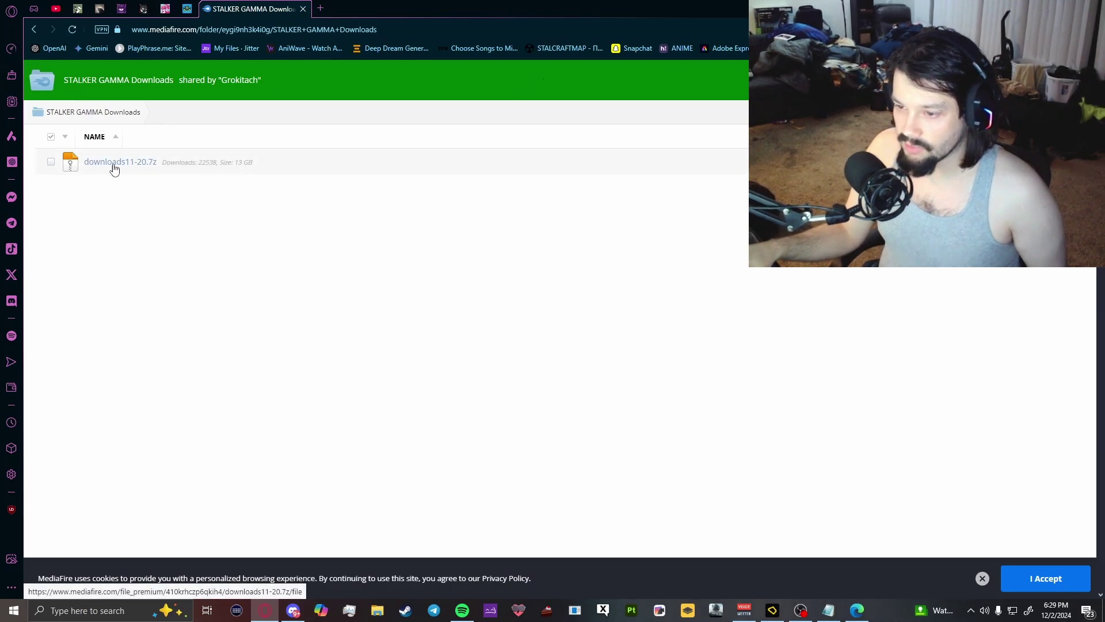
key(super+d)
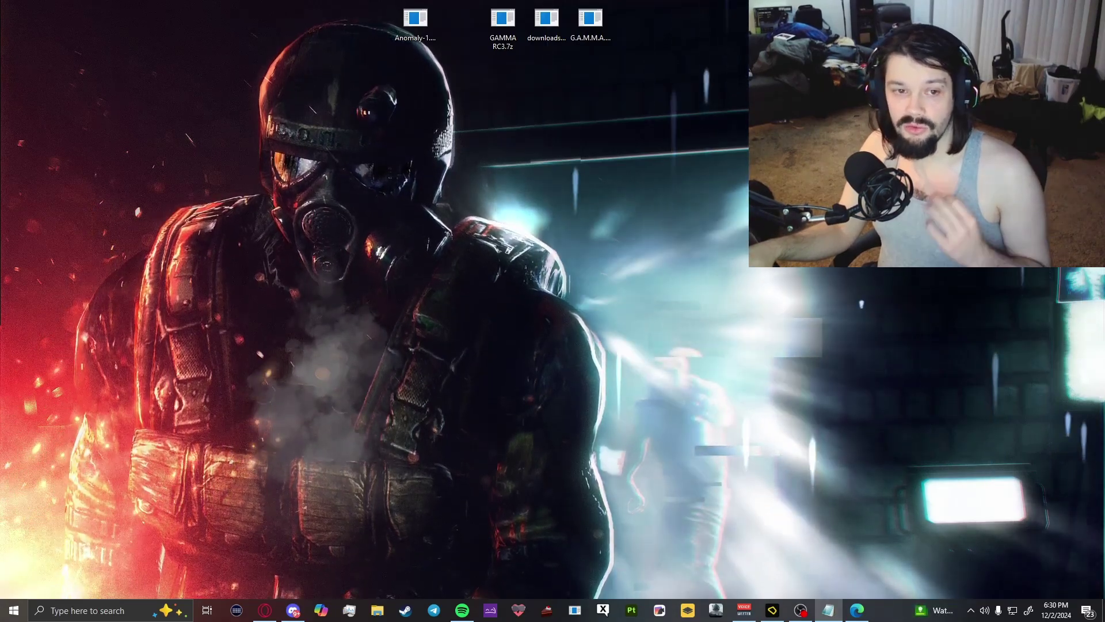
click(829, 611)
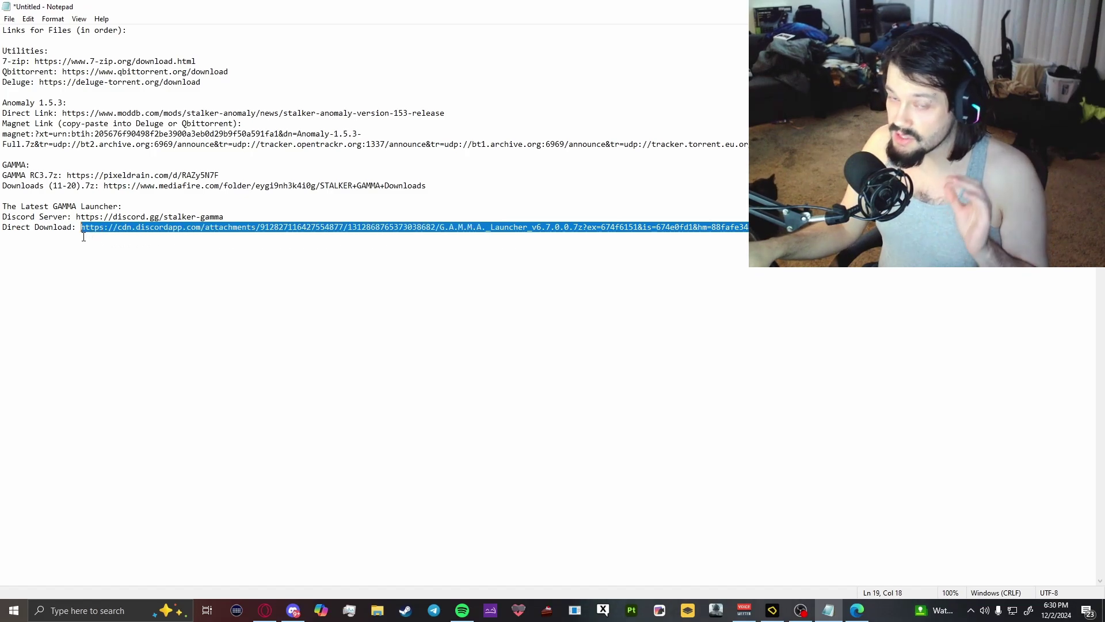
Copy the GAMMA launcher's Direct Download URL from the notes and load it in Opera, then show the desktop.
right_click(128, 228)
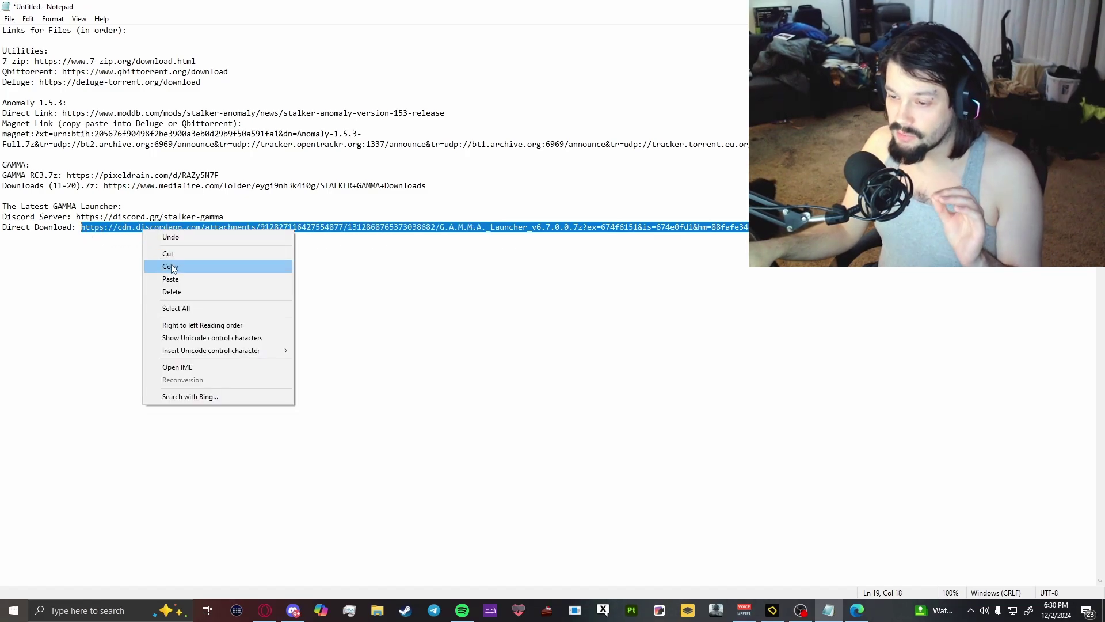
click(174, 267)
click(674, 7)
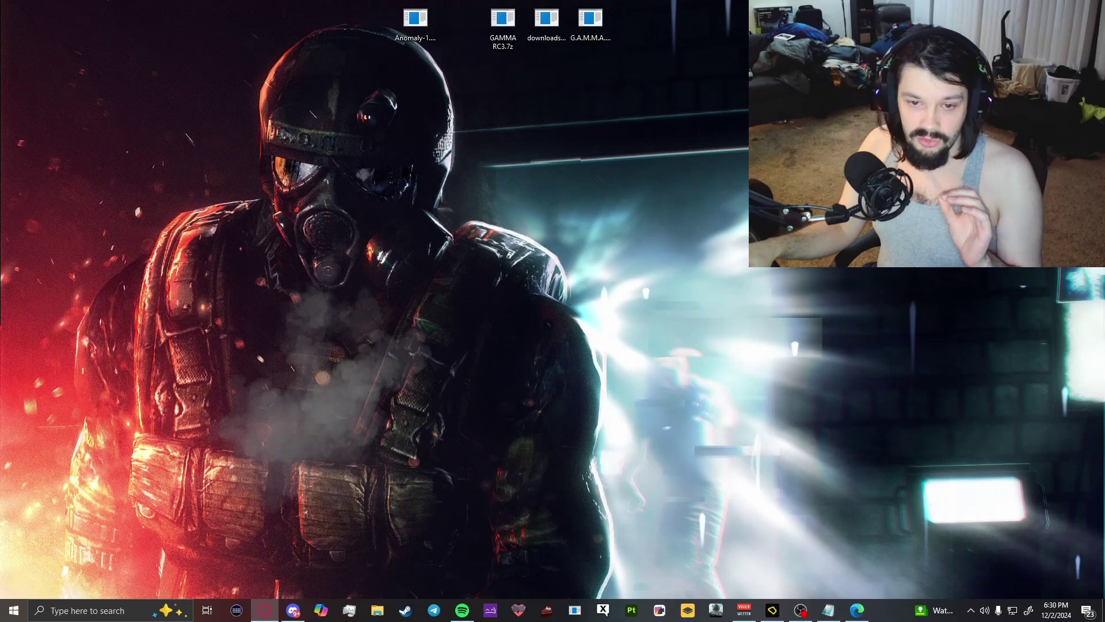
click(856, 610)
right_click(416, 35)
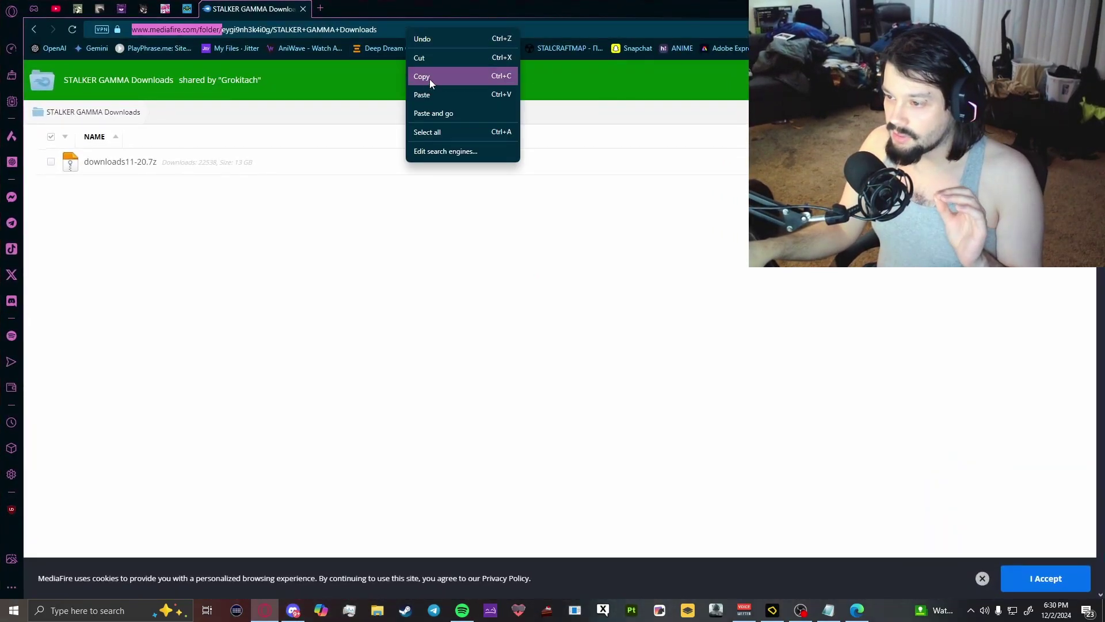
click(437, 115)
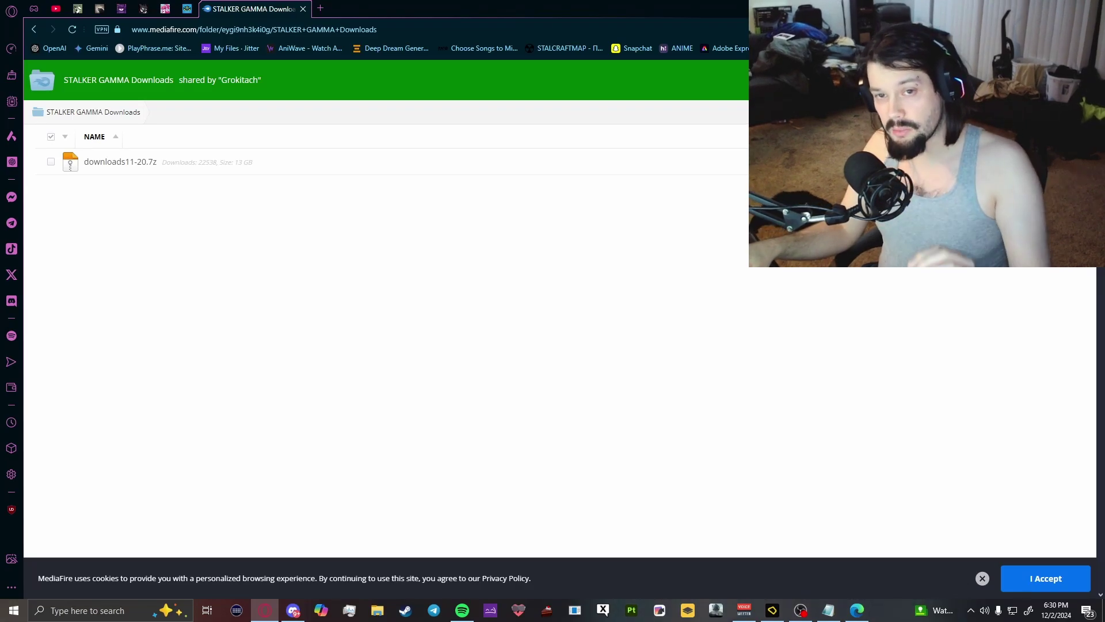
key(super+d)
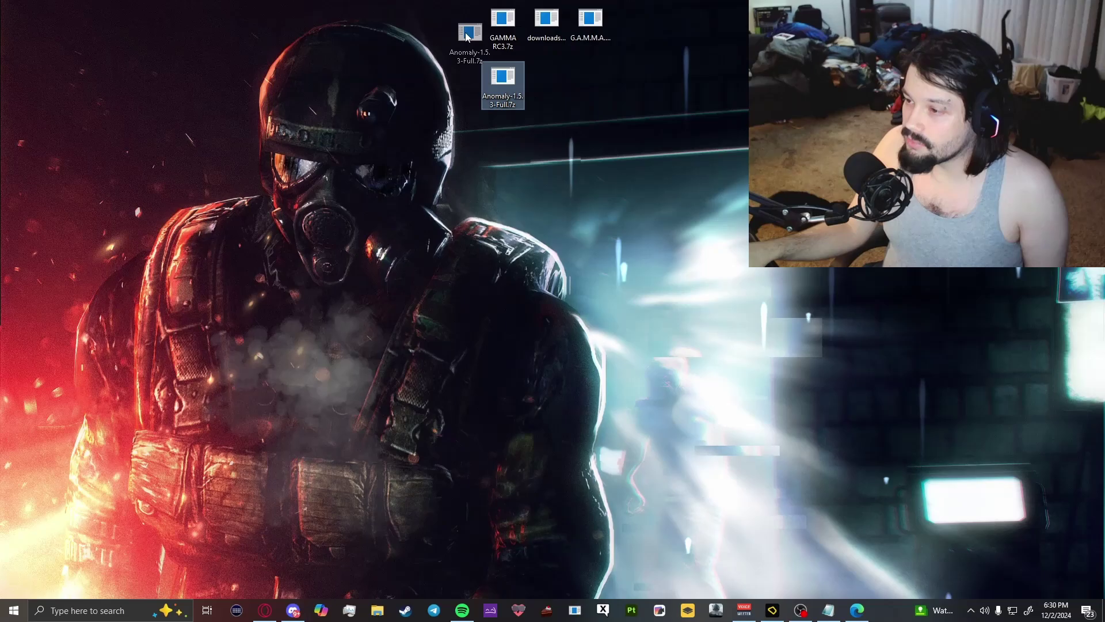
Start a 7-Zip extraction of Anomaly-1.5.3-Full.7z into C:\Anomaly and move its progress window aside.
drag(476, 41, 493, 90)
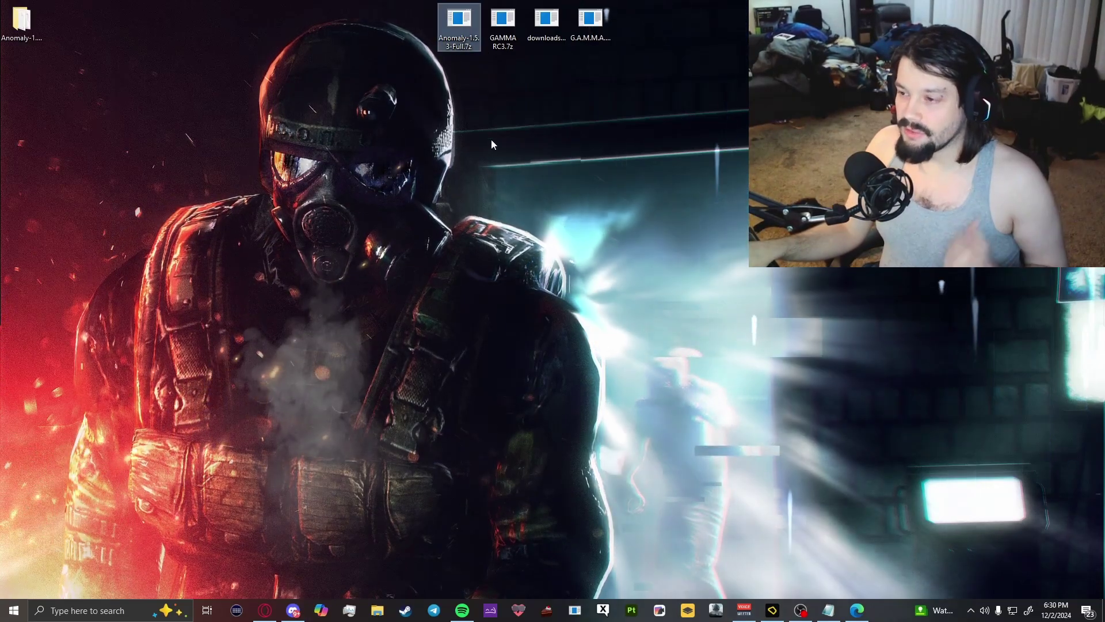
click(458, 27)
right_click(449, 33)
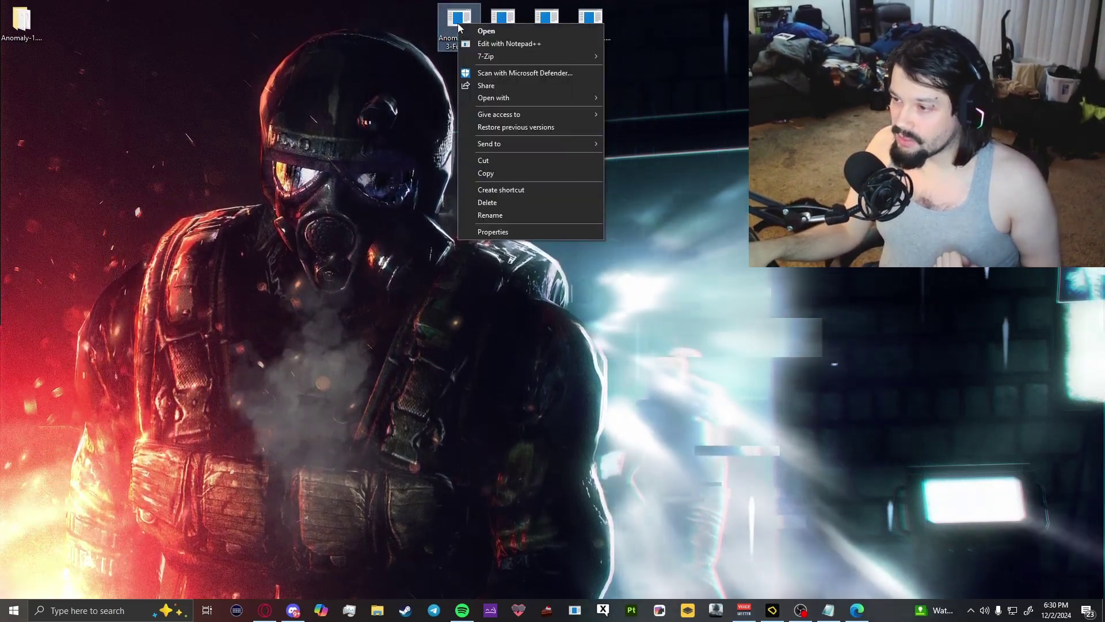
mouse_move(519, 56)
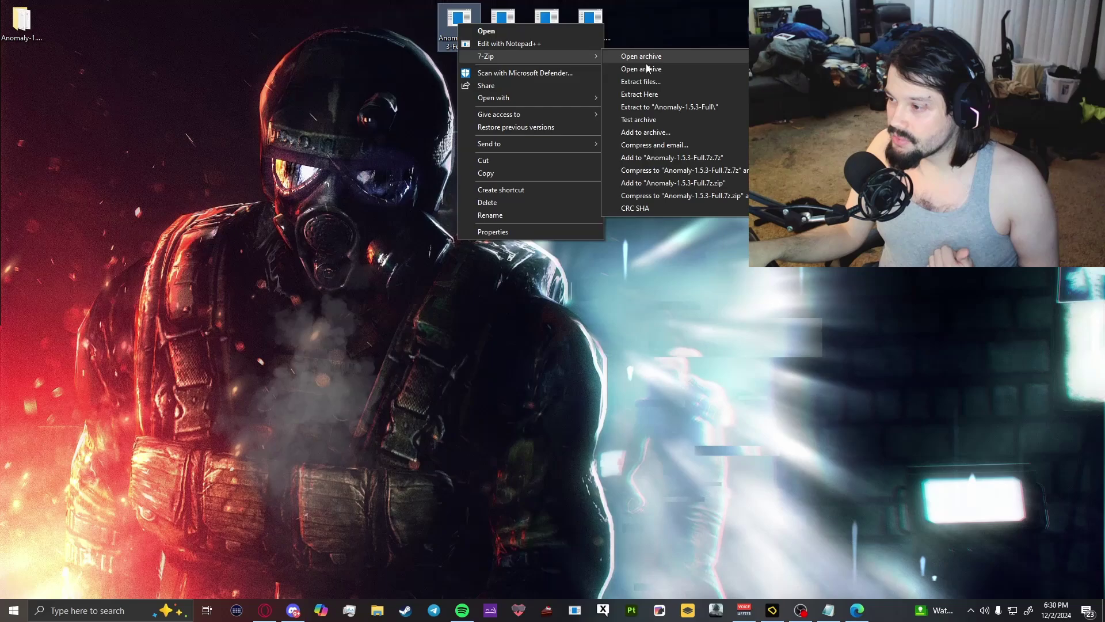
click(656, 84)
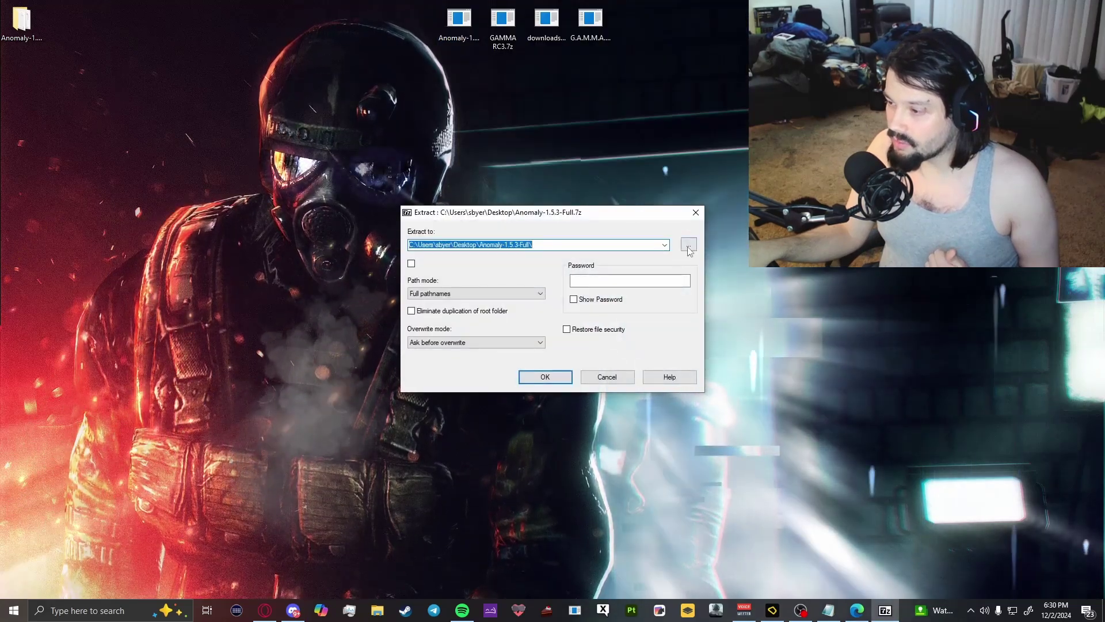
click(688, 246)
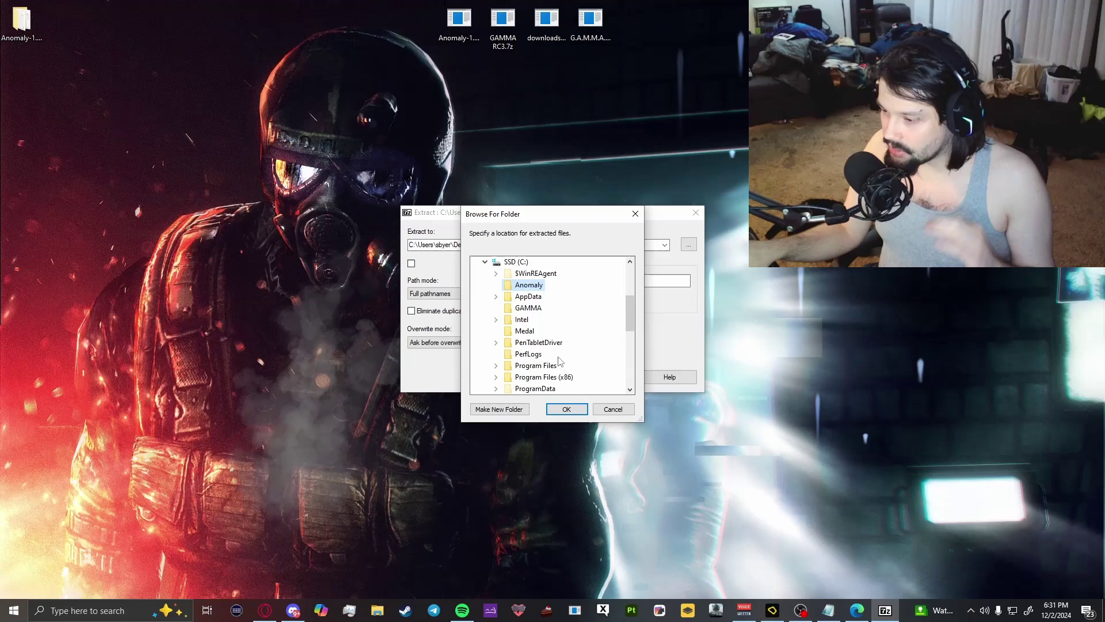
click(567, 410)
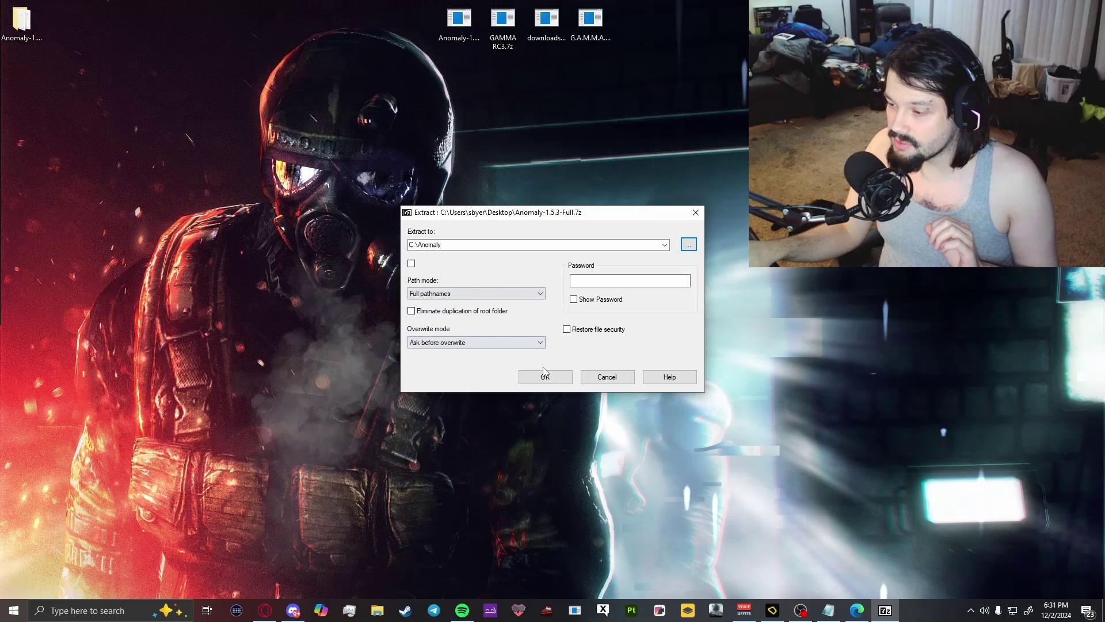
click(545, 377)
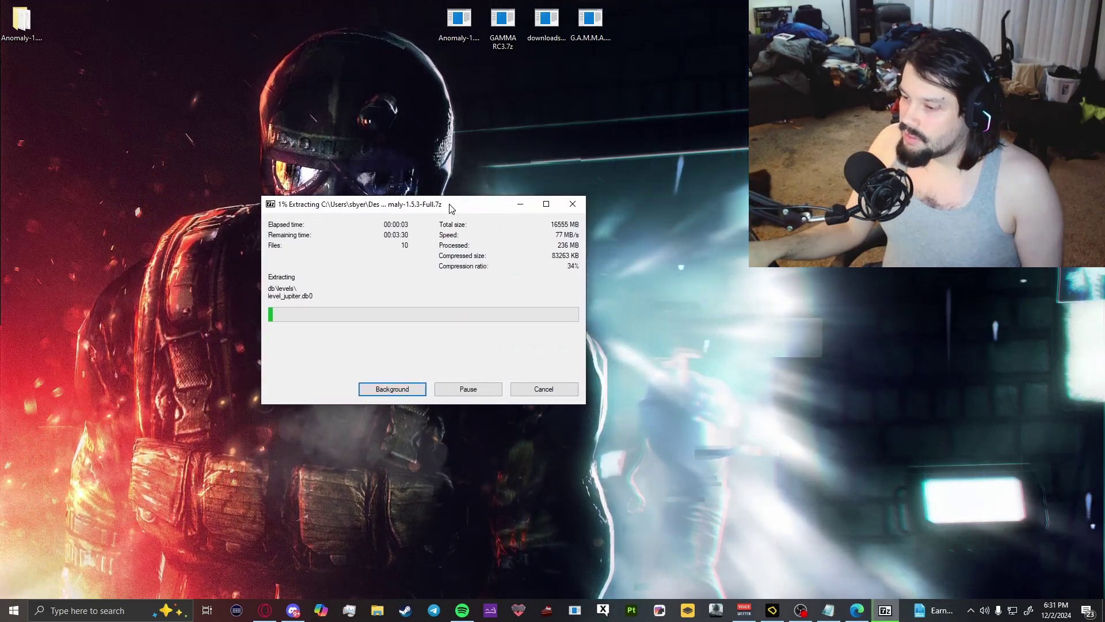
mouse_move(562, 213)
mouse_down()
mouse_move(447, 149)
mouse_move(229, 185)
mouse_up()
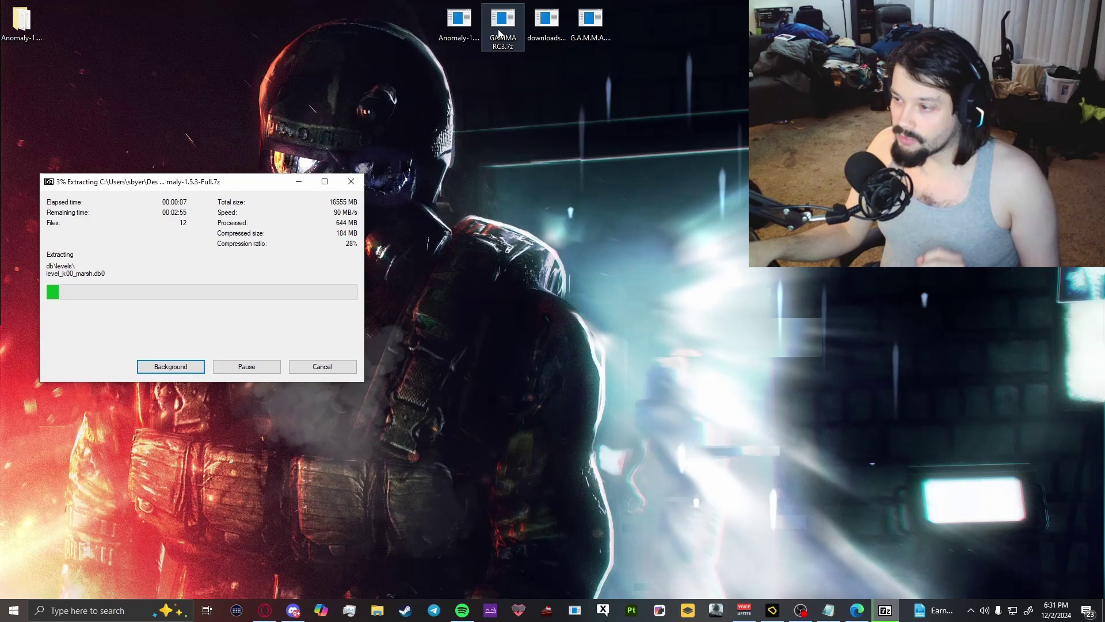
Start extracting GAMMA RC3.7z into C:\GAMMA alongside the Anomaly extraction.
right_click(498, 32)
mouse_move(529, 63)
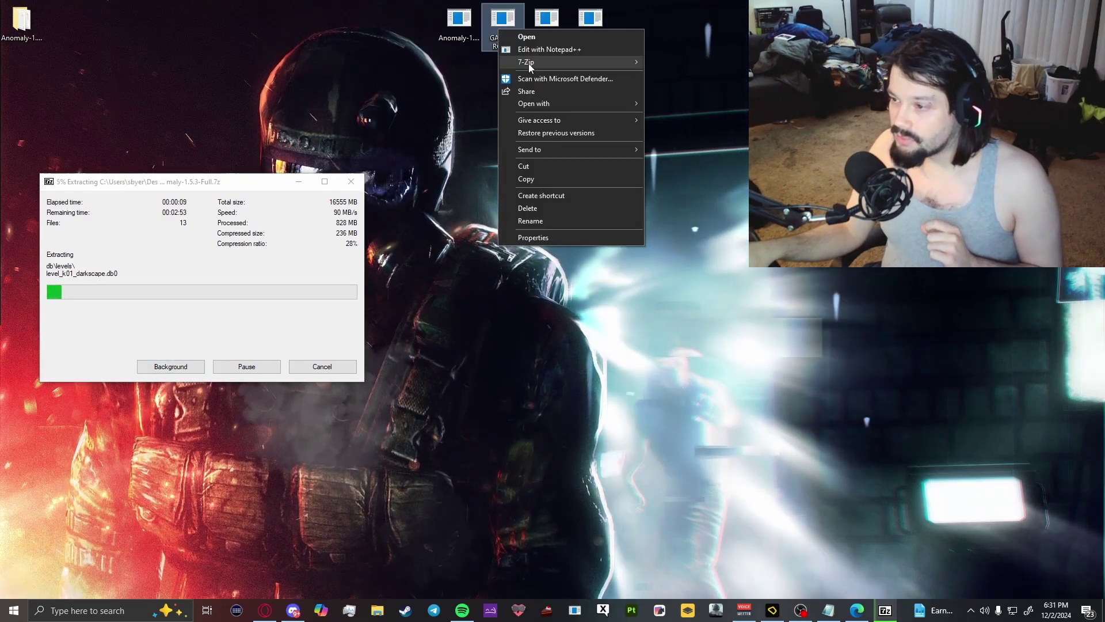
click(680, 88)
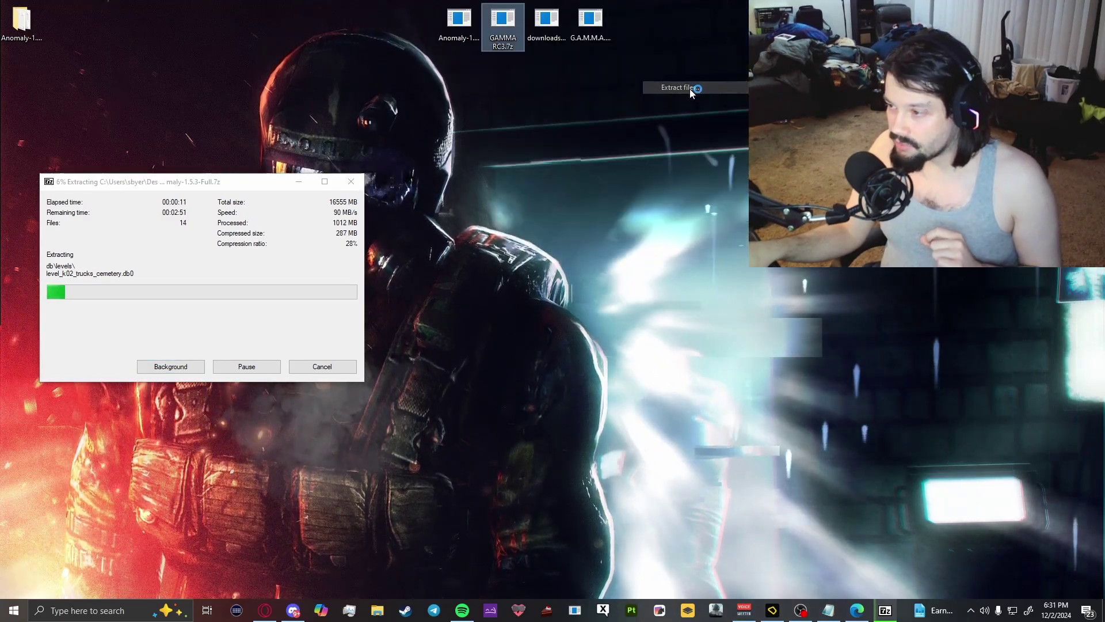
click(688, 245)
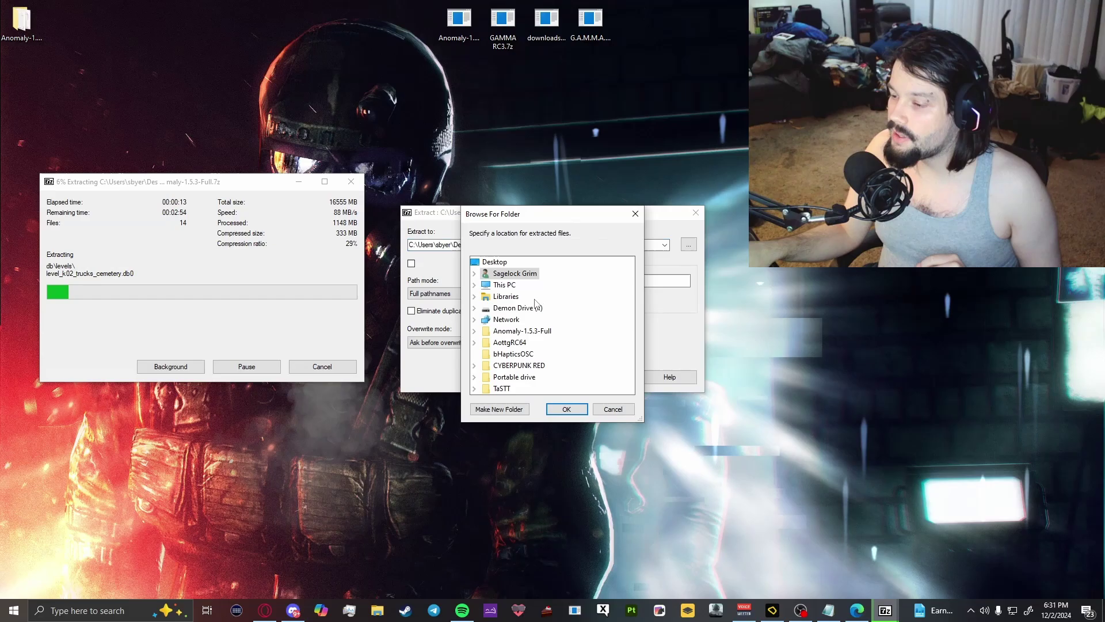
double_click(513, 309)
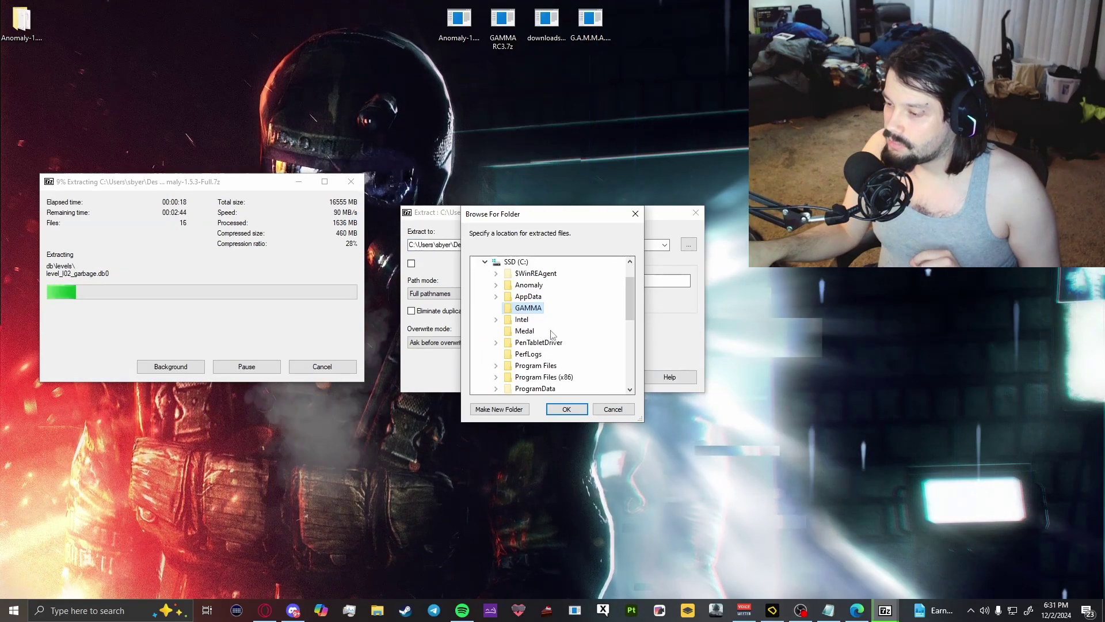
click(567, 408)
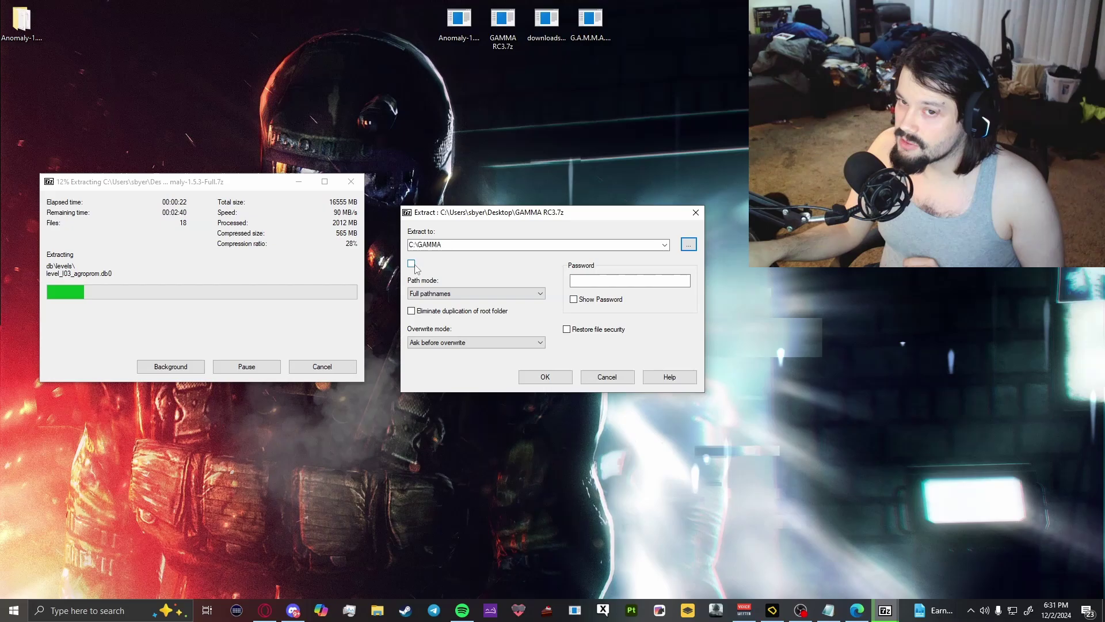
click(545, 377)
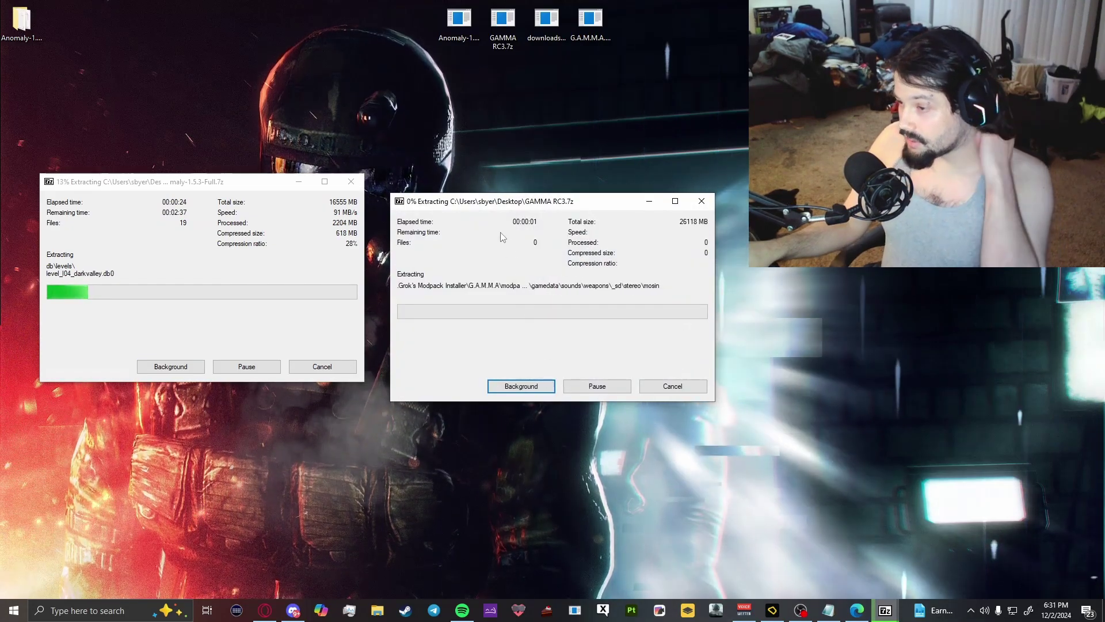
drag(524, 205, 539, 185)
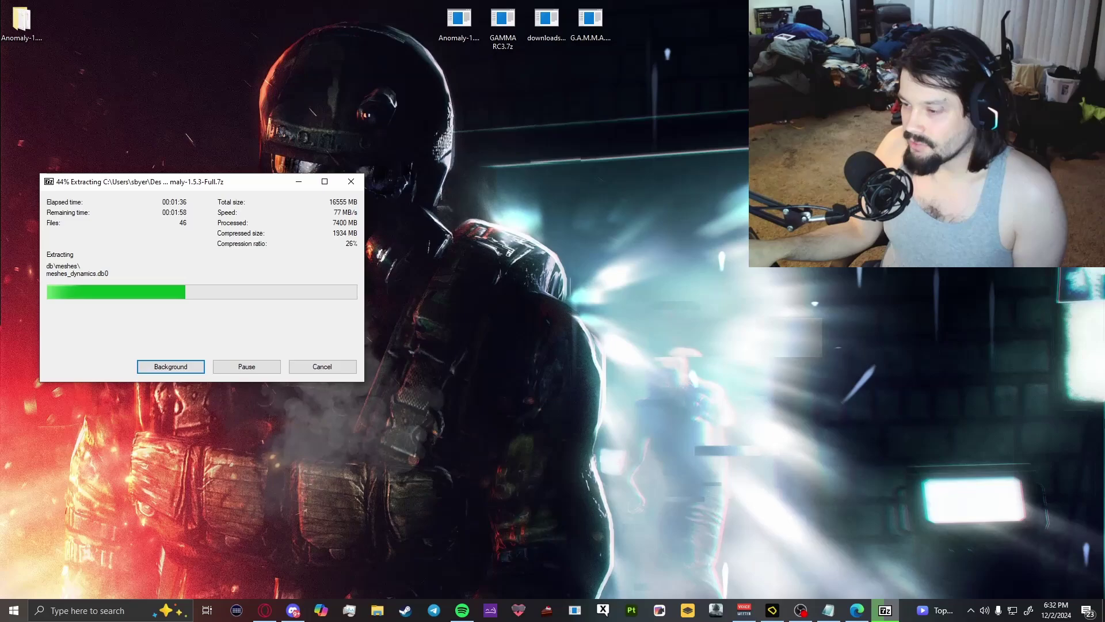
Extract downloads11-20.7z into C:\GAMMA, picking the folder via This PC > SSD (C:) > GAMMA.
right_click(543, 29)
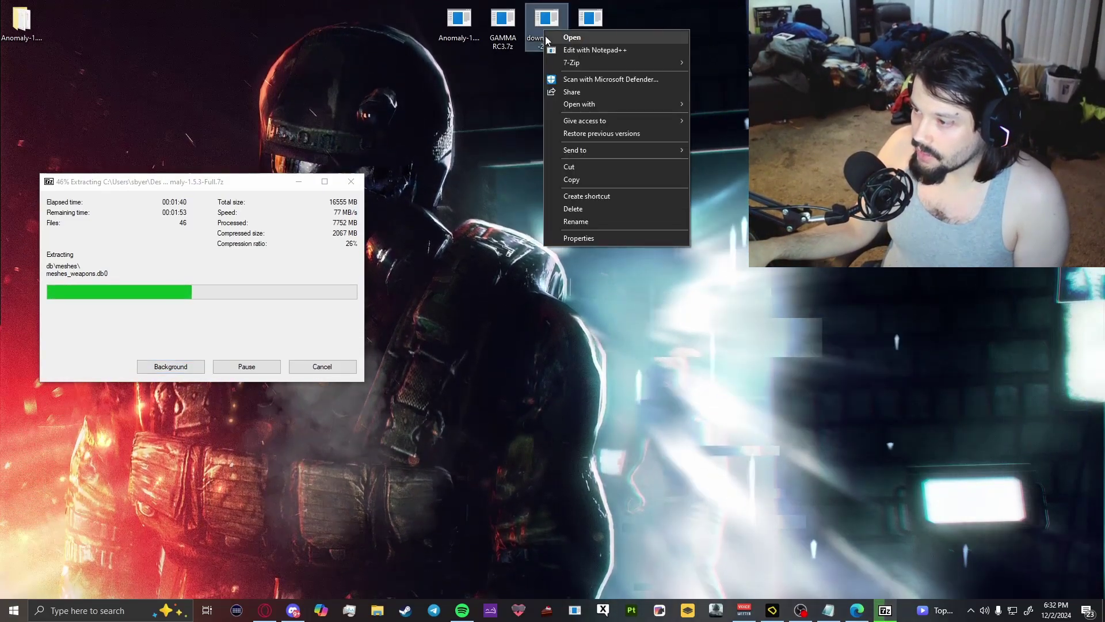
mouse_move(572, 62)
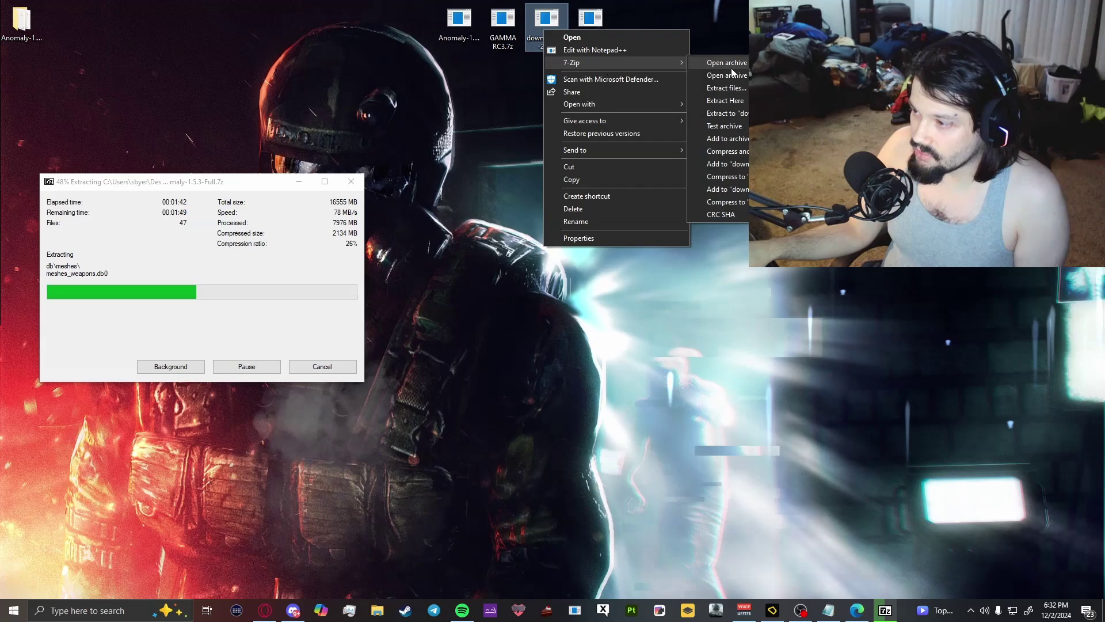
click(730, 87)
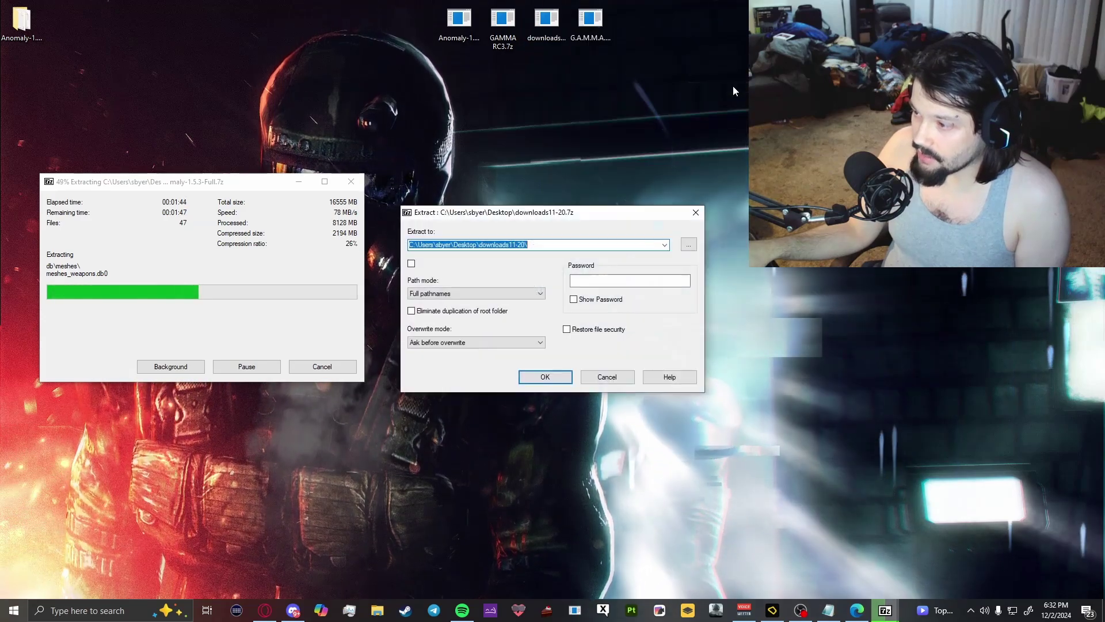
click(689, 245)
click(486, 285)
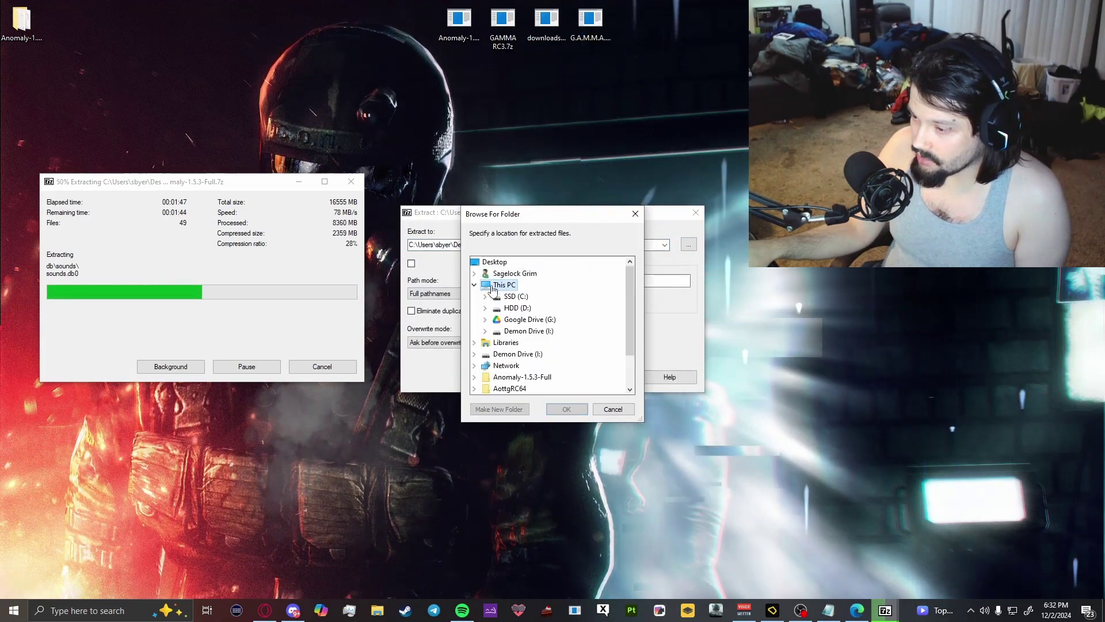
click(506, 307)
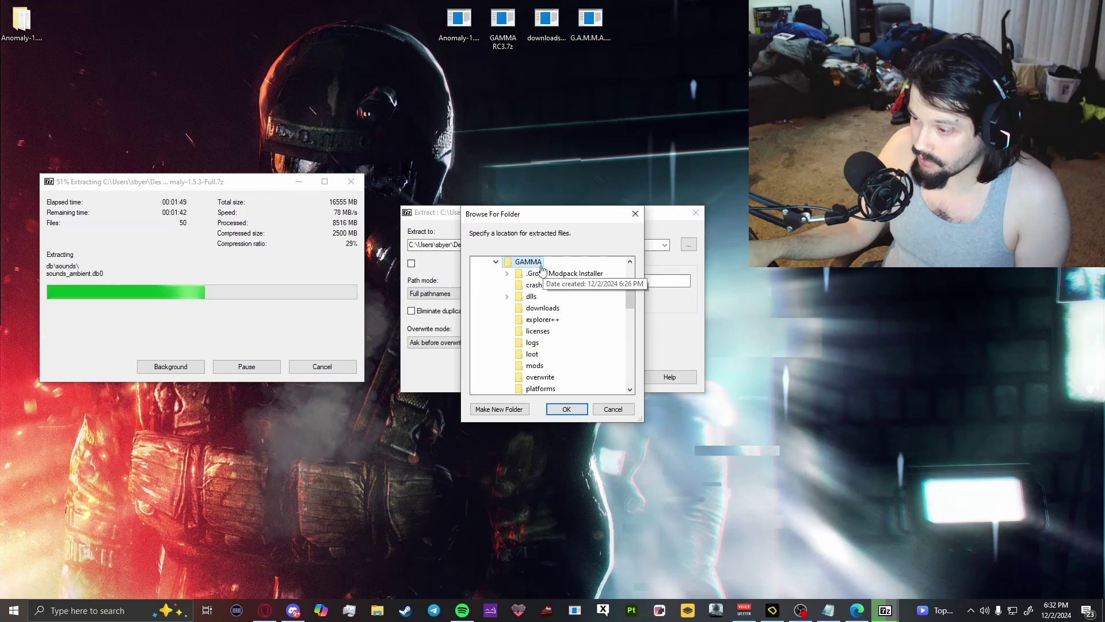
click(567, 409)
click(545, 378)
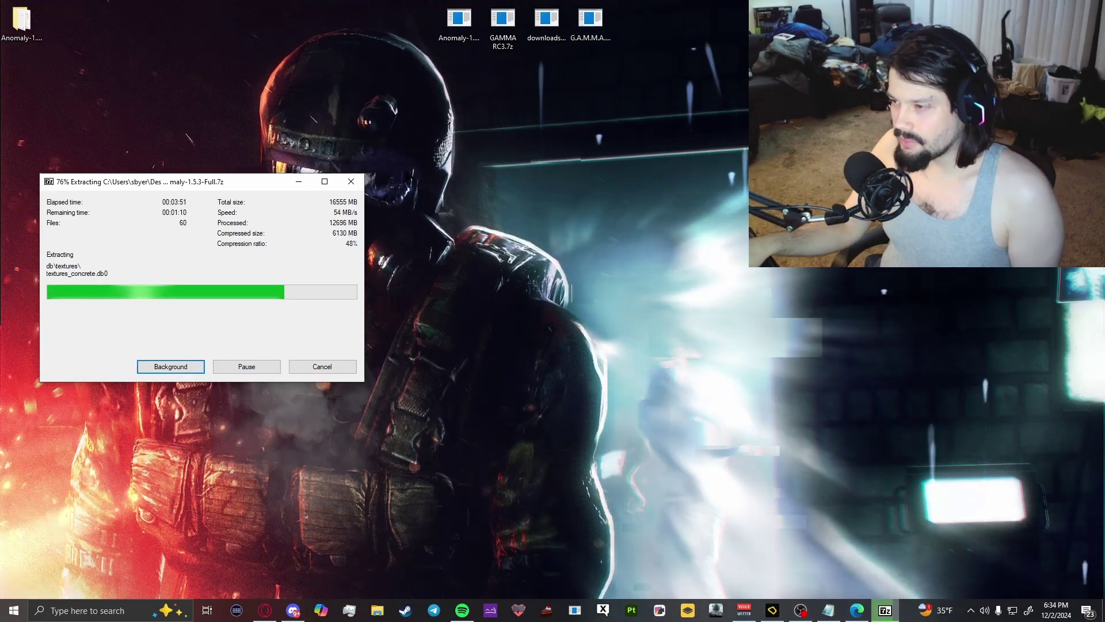
Extract the G.A.M.M.A. launcher archive into C:\GAMMA\.Grok's Modpack Installer, answering Yes to All to overwrite.
right_click(582, 23)
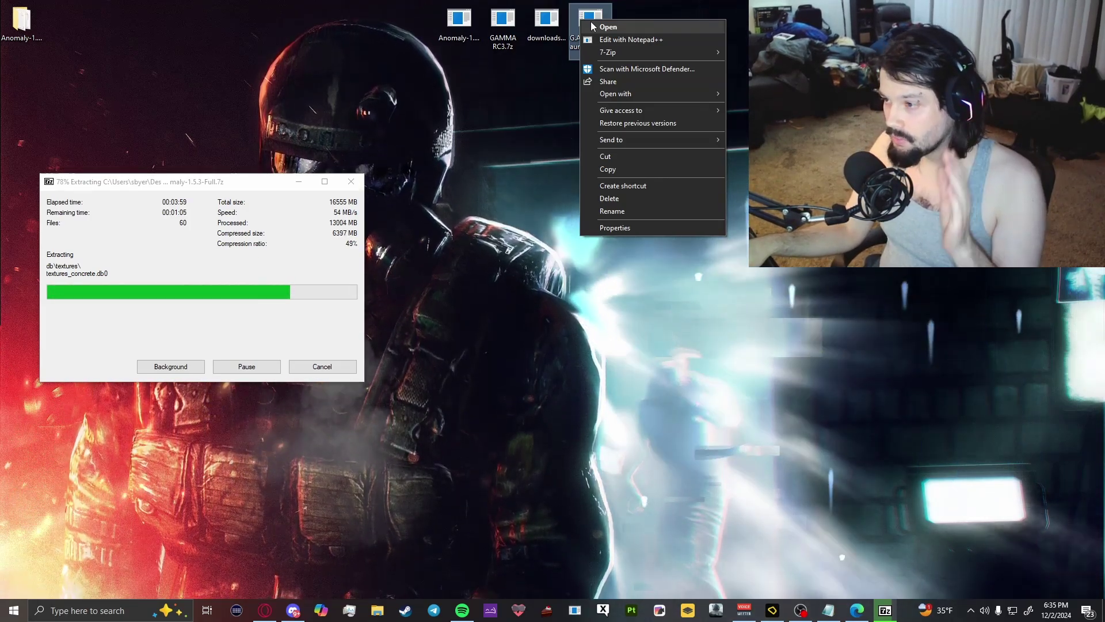
mouse_move(615, 53)
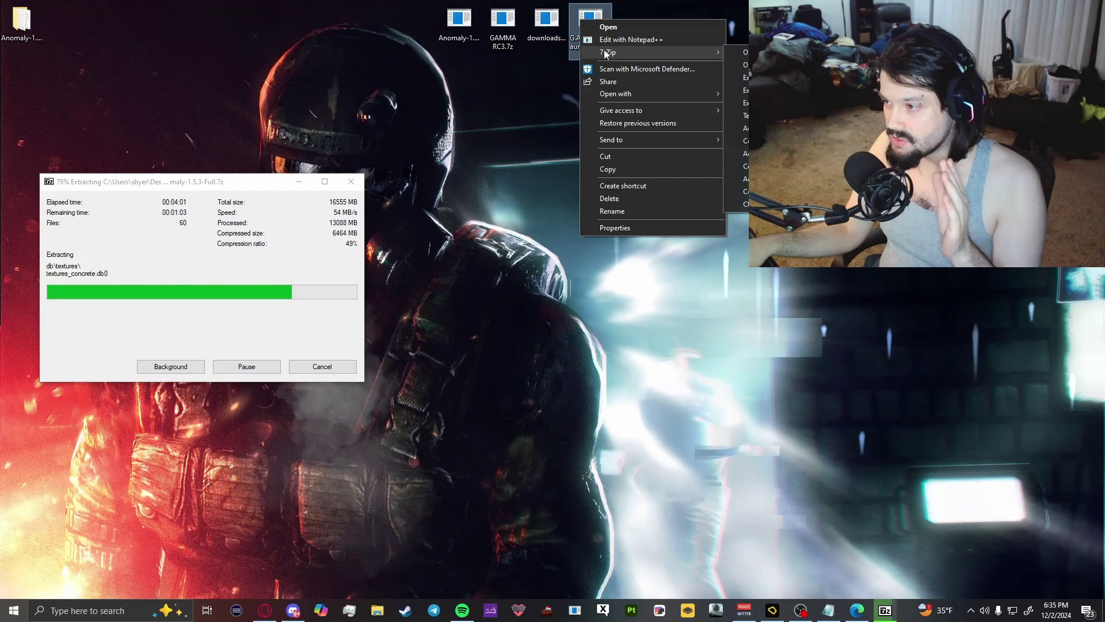
click(744, 90)
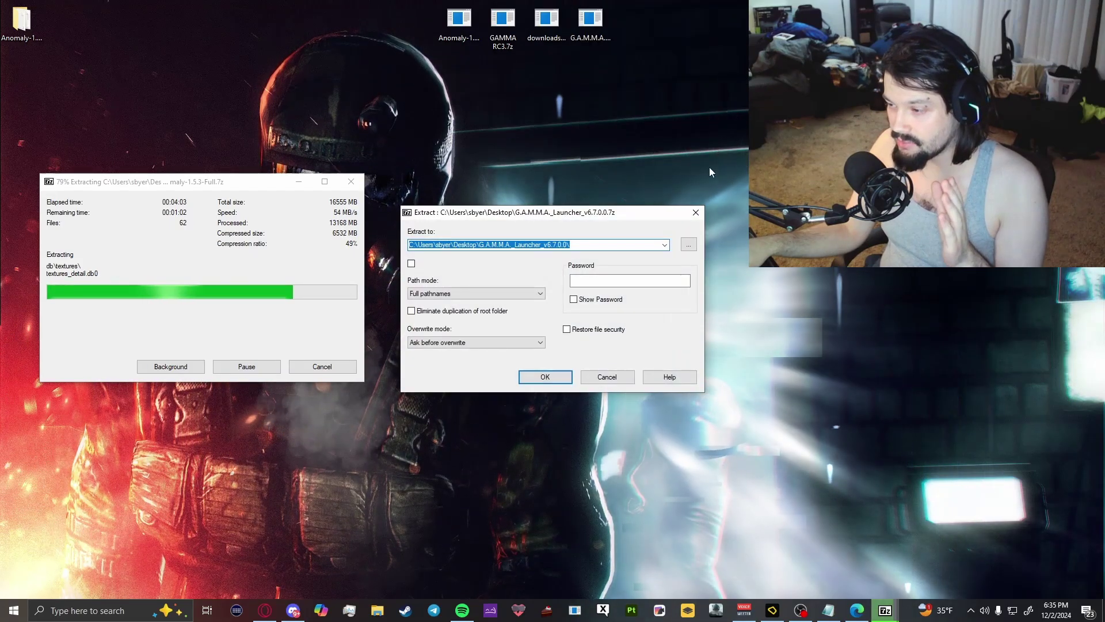
click(688, 244)
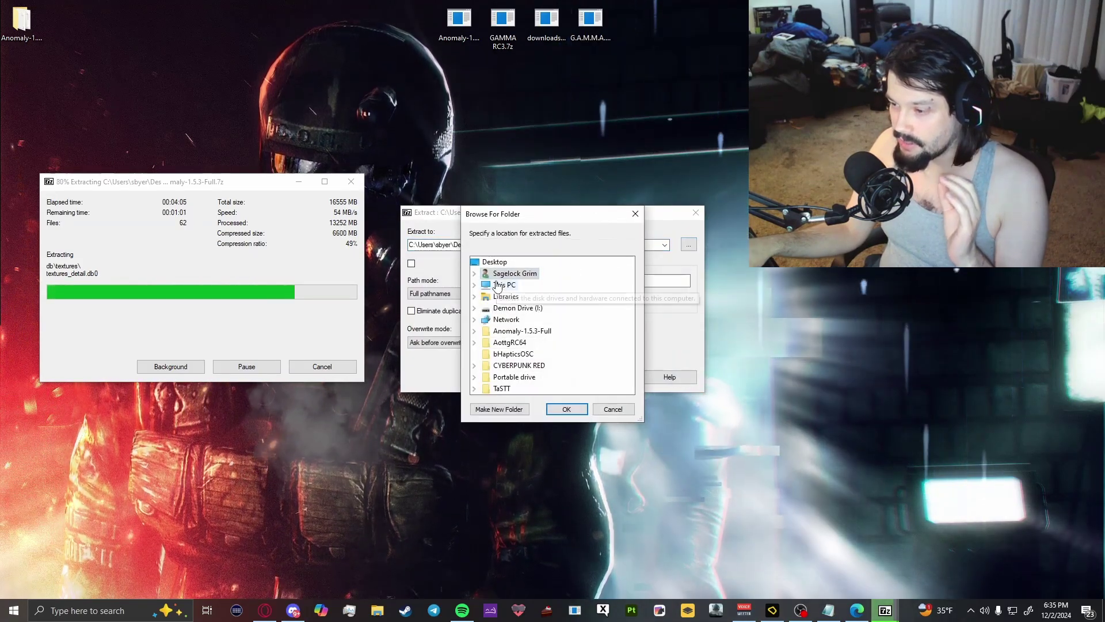
double_click(499, 285)
double_click(514, 297)
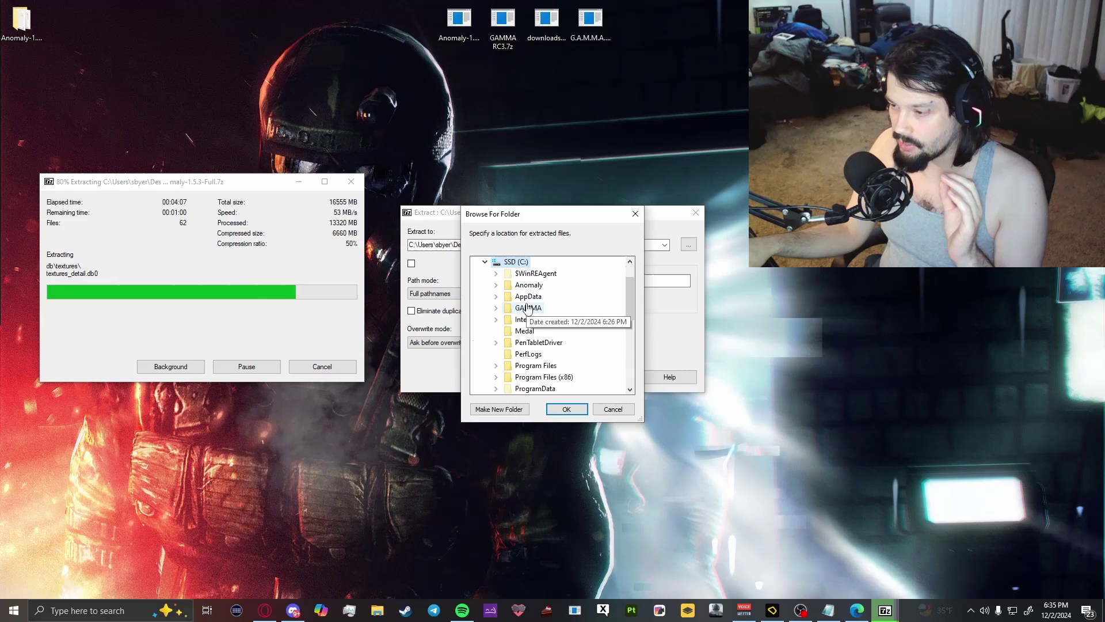
double_click(528, 307)
double_click(553, 320)
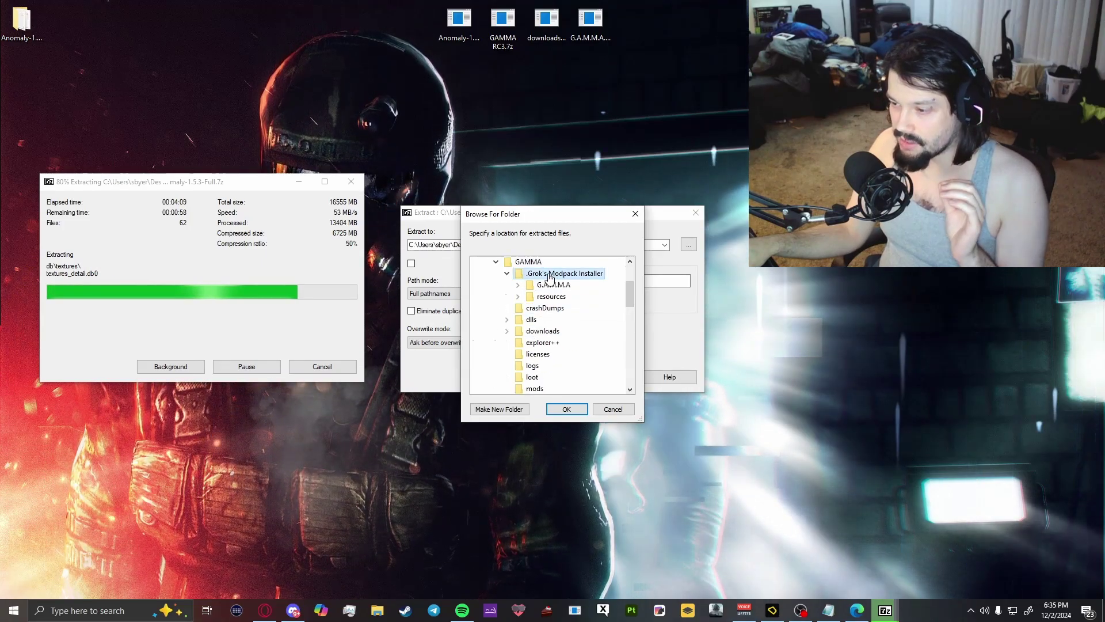
click(566, 410)
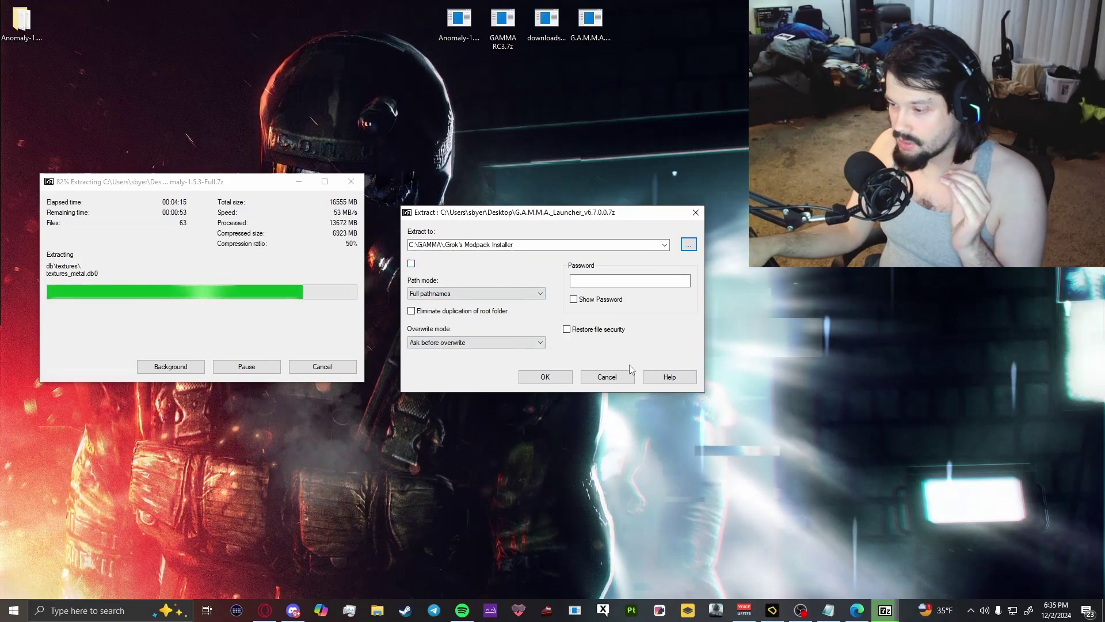
click(539, 378)
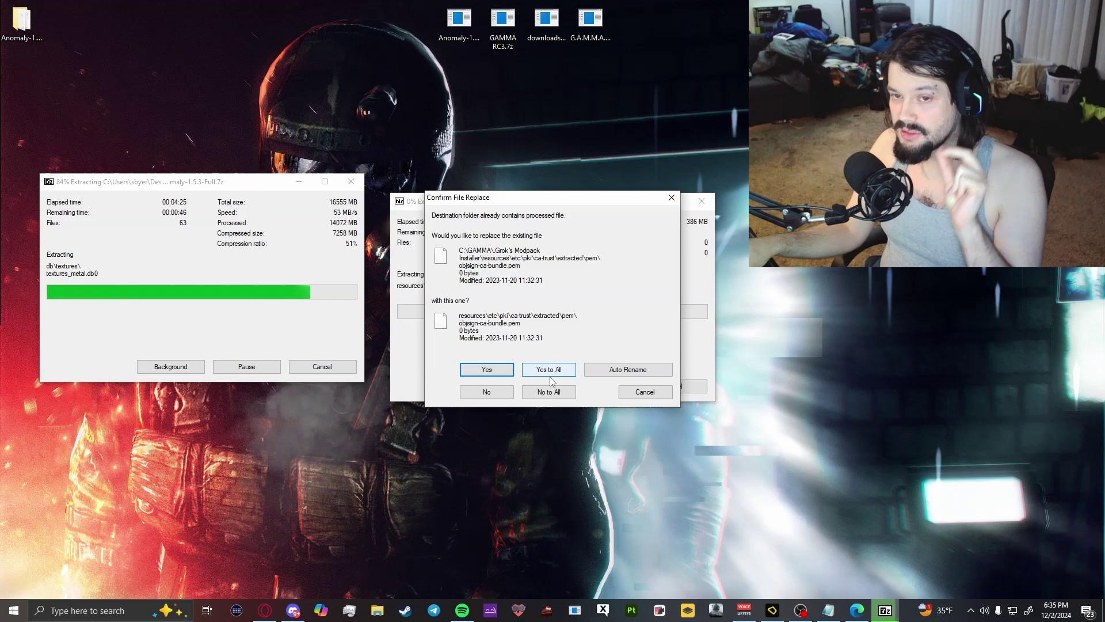
click(550, 369)
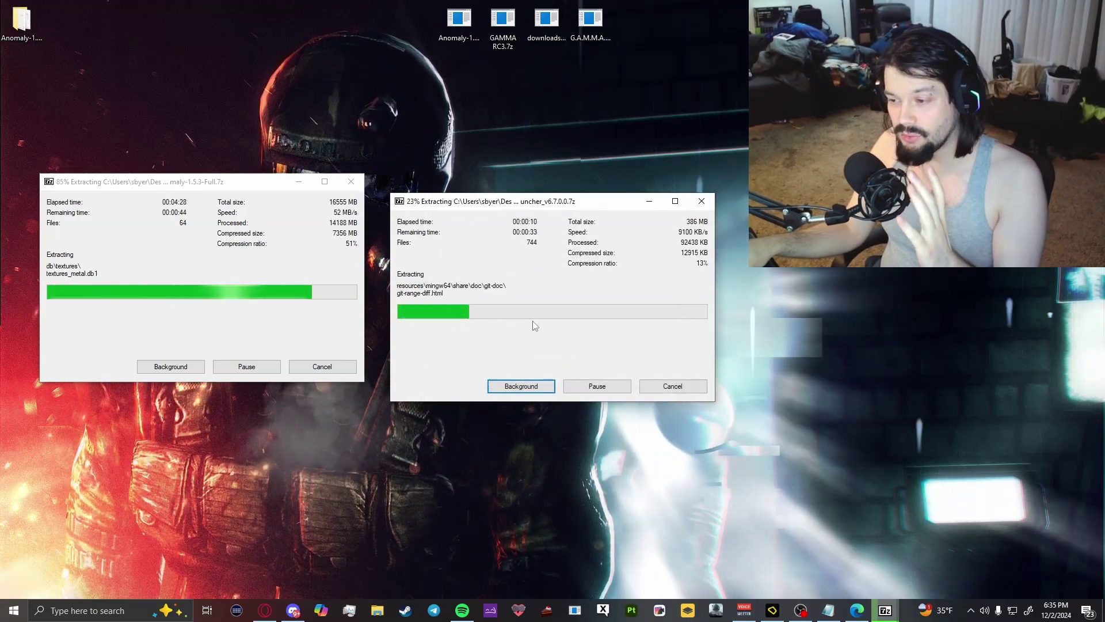
Move the remaining extraction progress window aside while the 7-Zip extractions finish.
drag(217, 188, 541, 163)
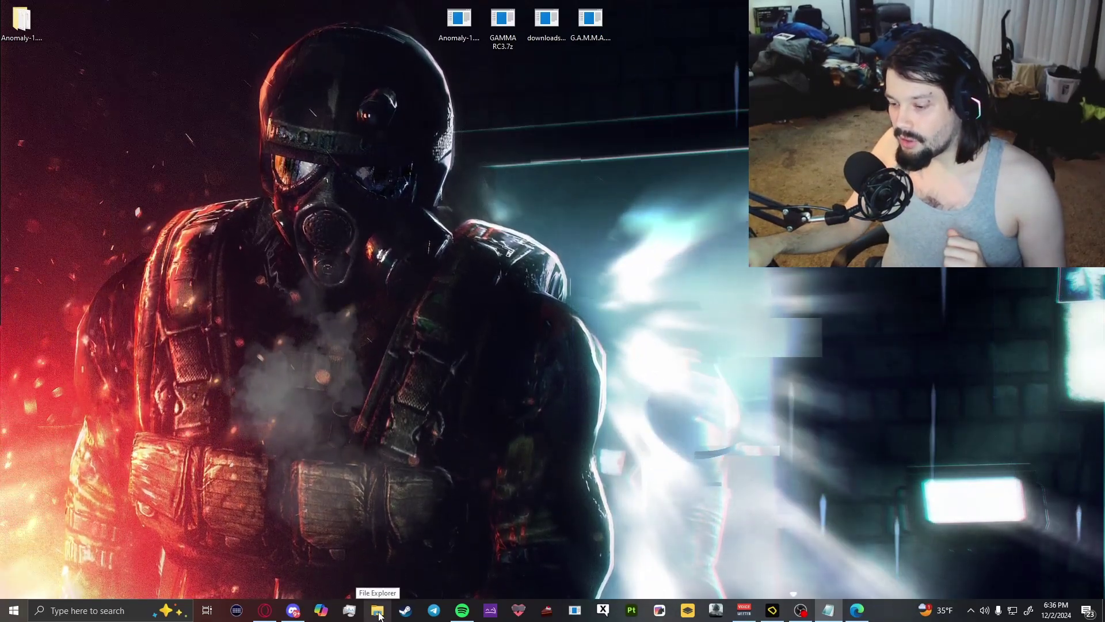
Run AnomalyLauncher.exe from C:\Anomaly and start the game to its main menu.
click(378, 612)
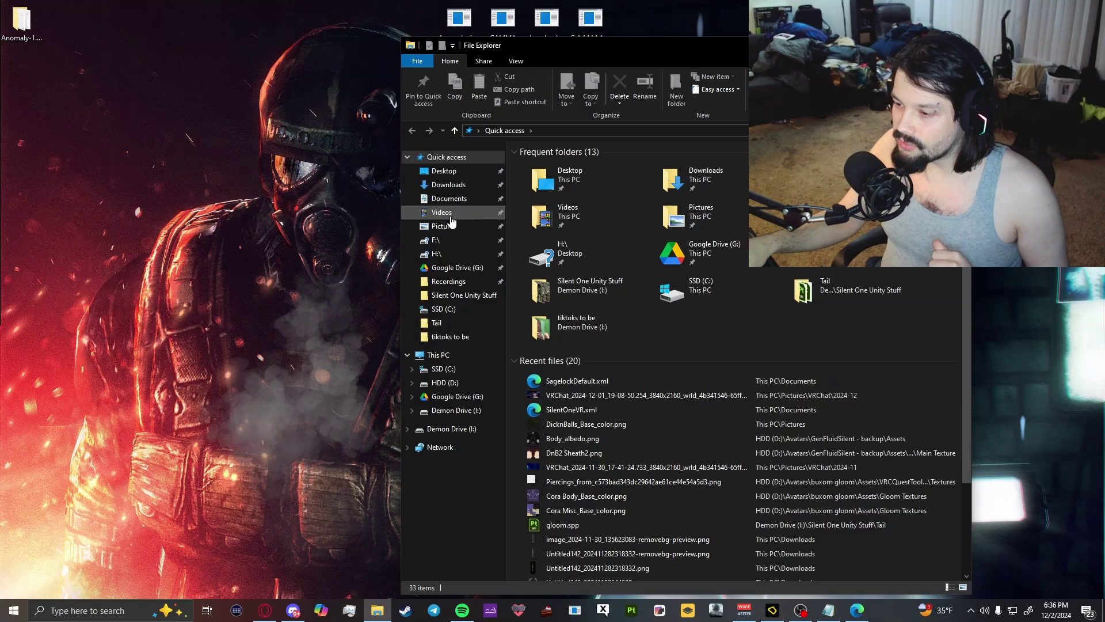
click(443, 308)
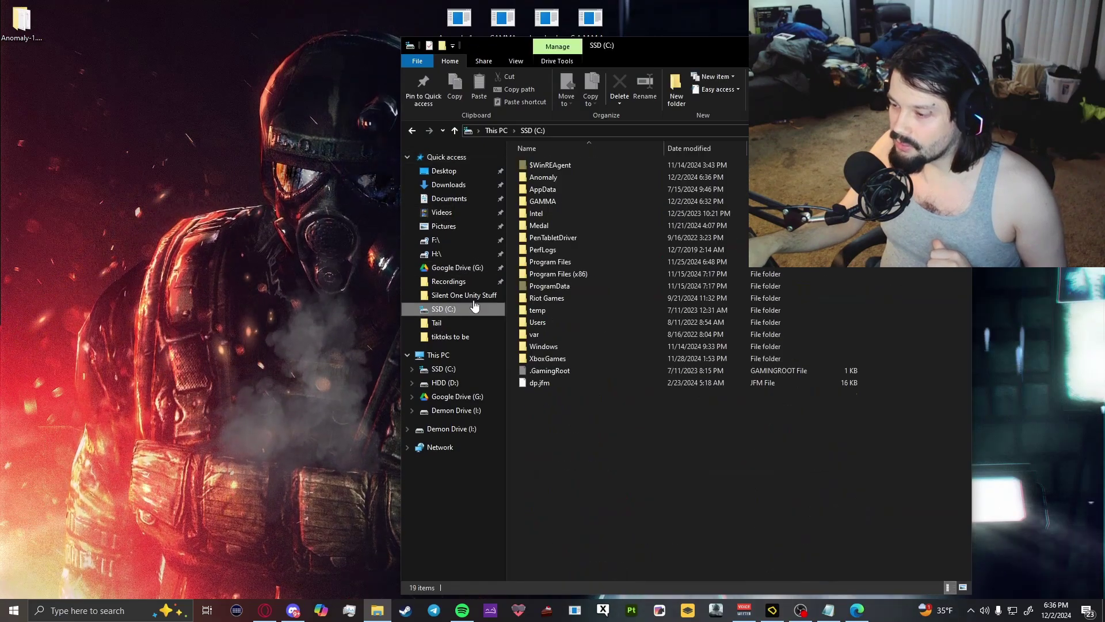
double_click(542, 179)
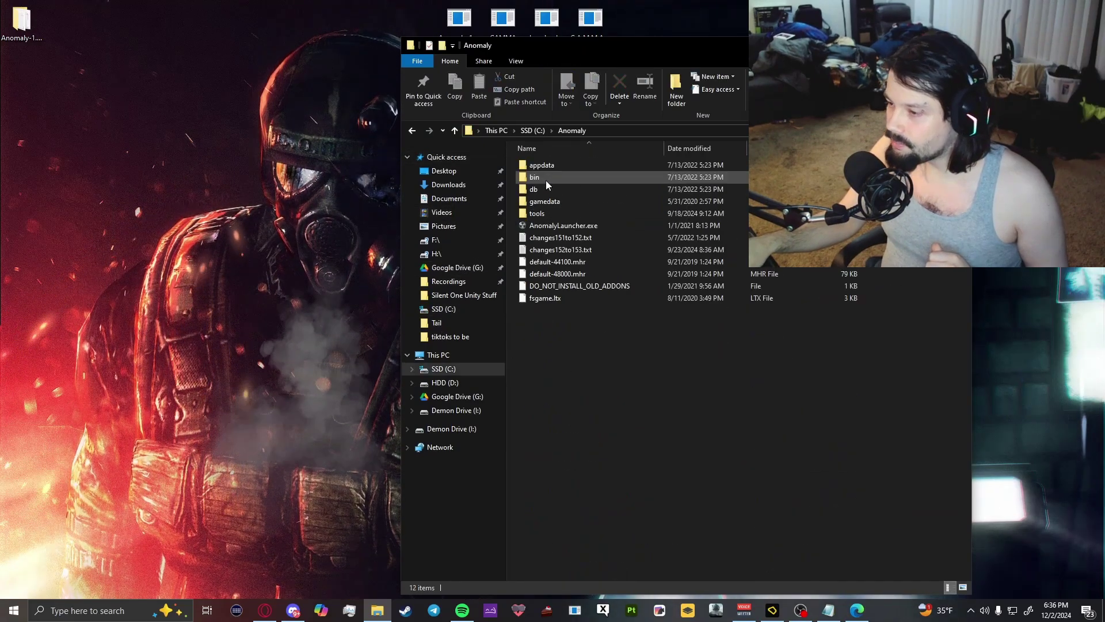
double_click(554, 228)
click(679, 316)
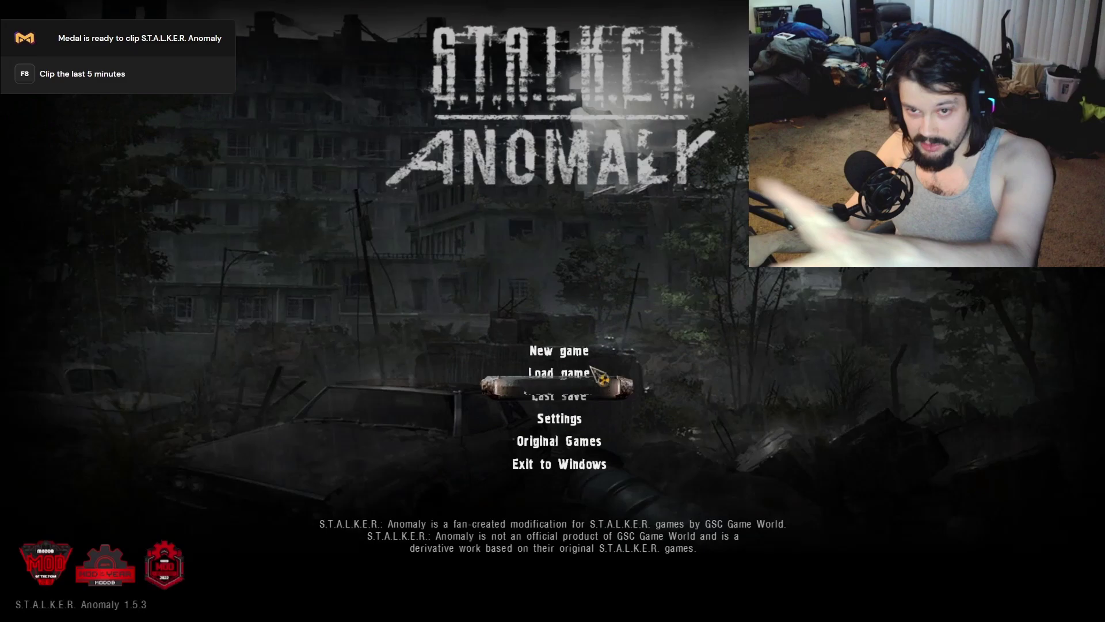
Exit Anomaly to Windows and confirm the quit.
click(553, 467)
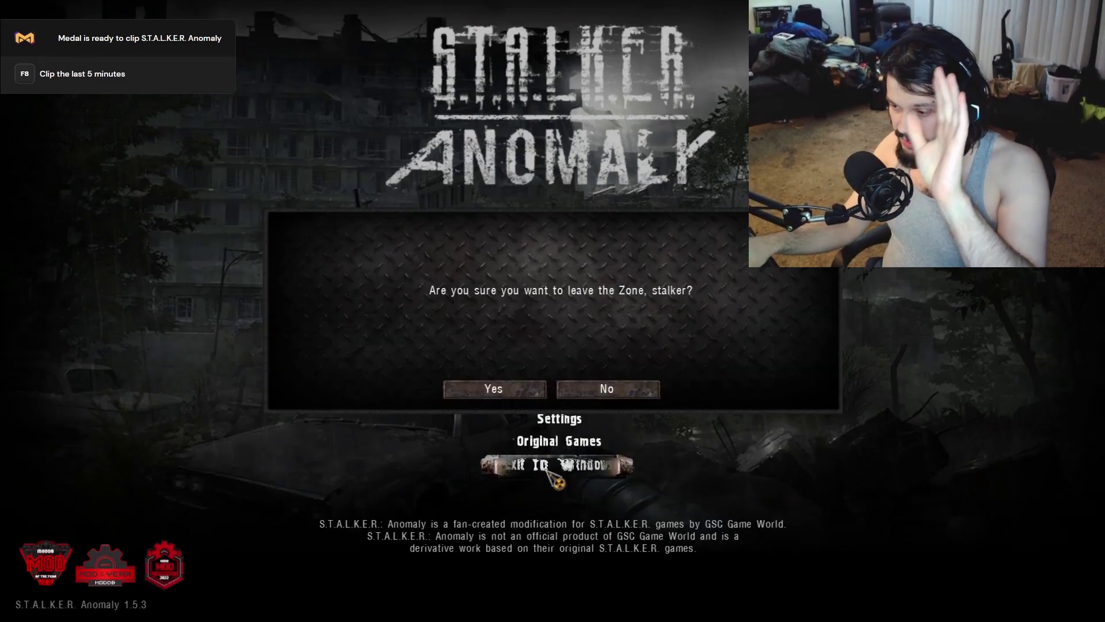
click(495, 388)
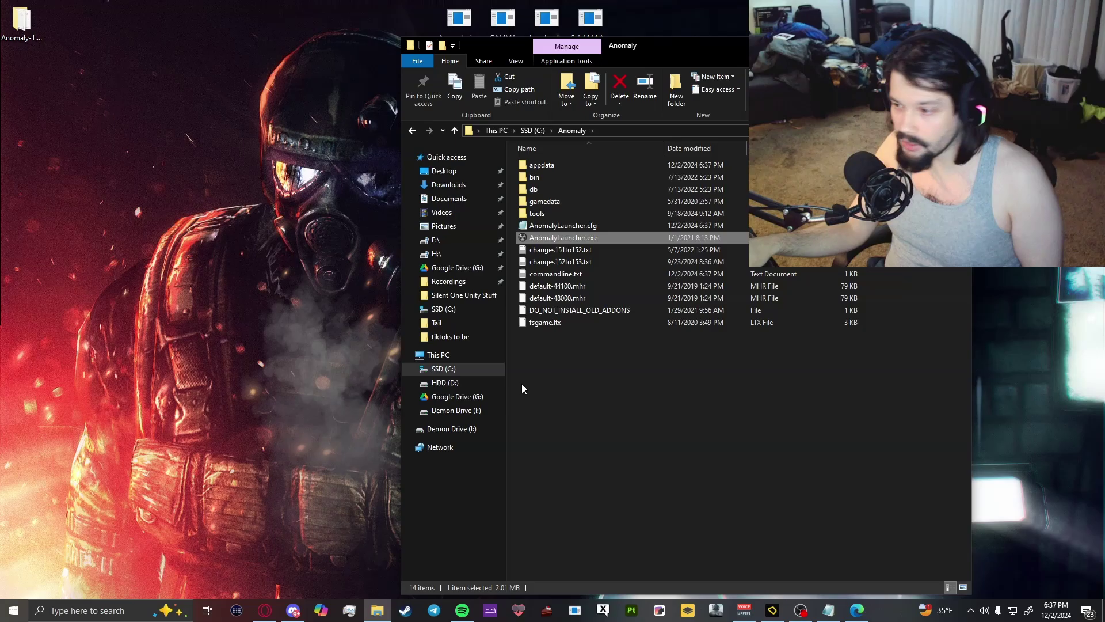
Refresh the Explorer window and enter the C:\GAMMA folder.
click(522, 383)
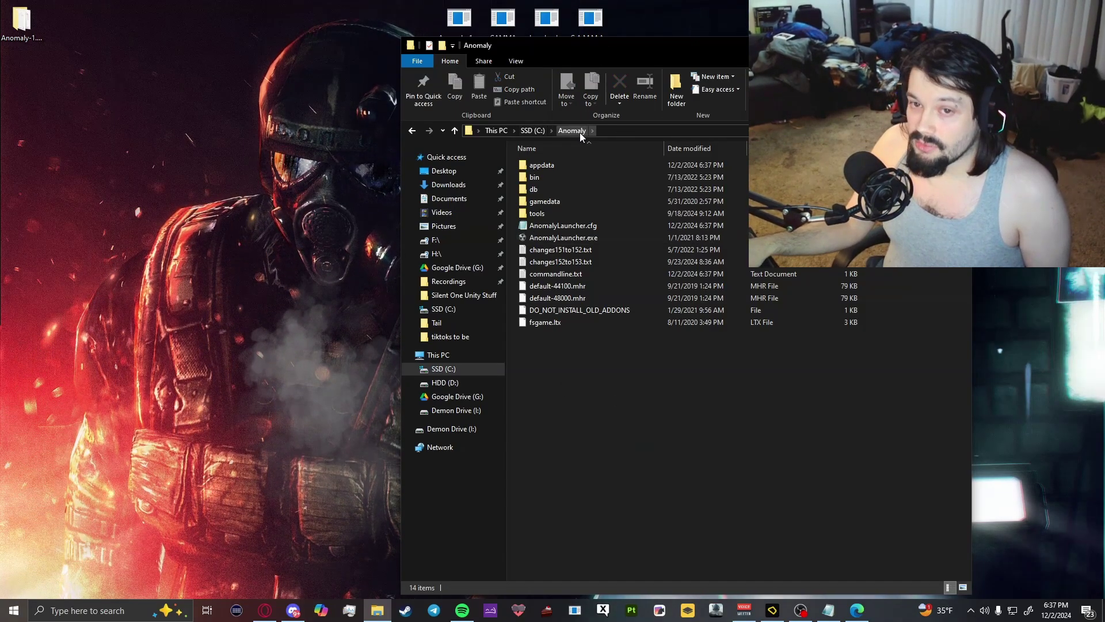
click(378, 611)
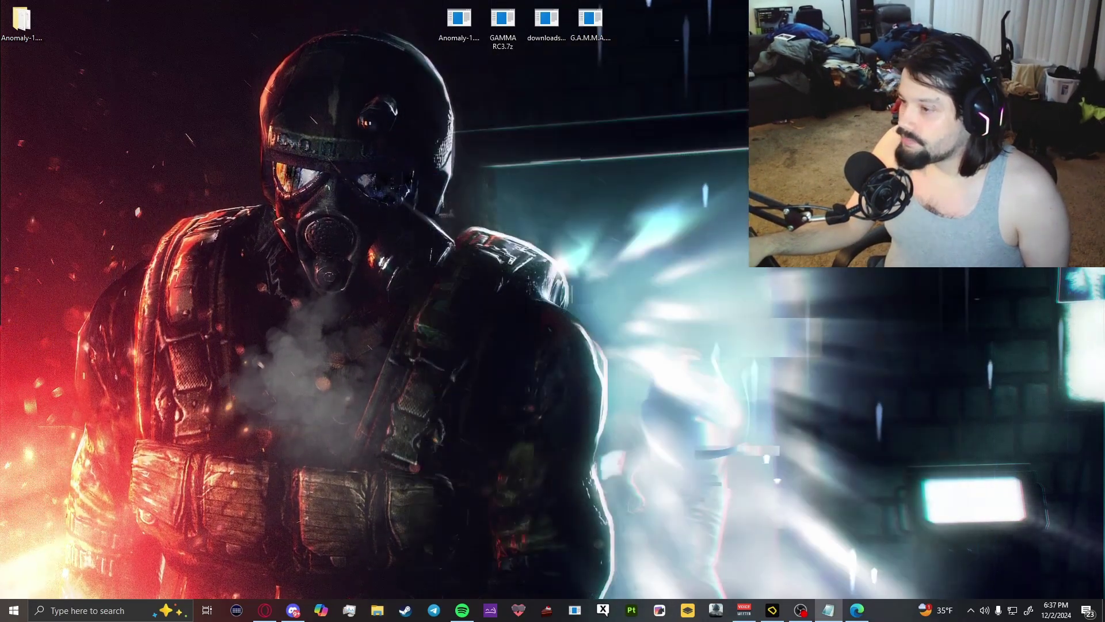
click(377, 610)
double_click(545, 201)
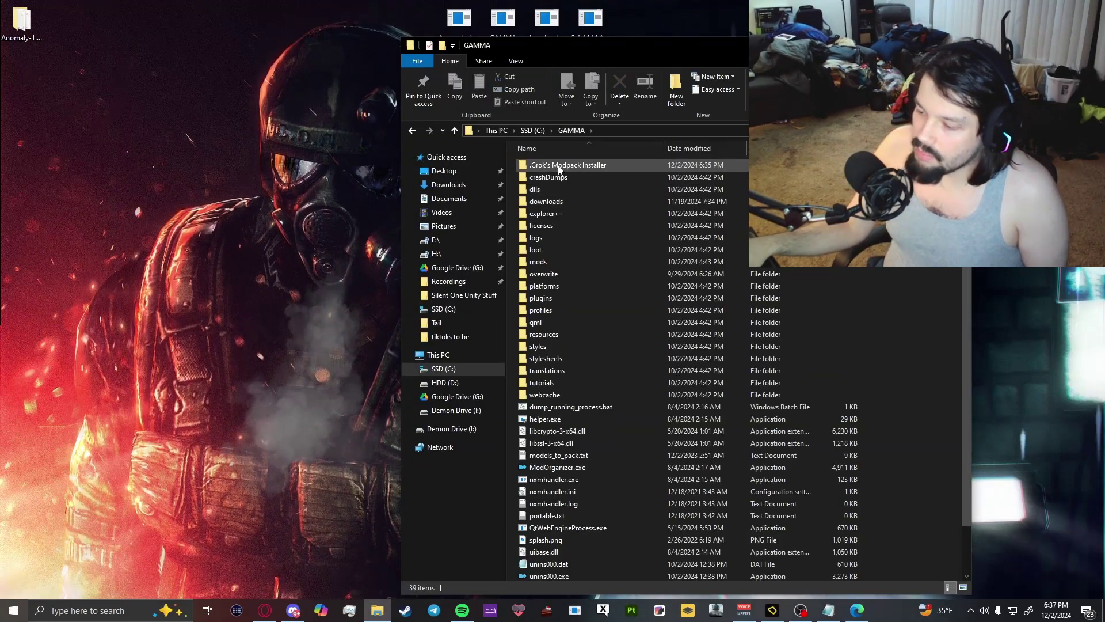
Run G.A.M.M.A. Launcher.exe as administrator from .Grok's Modpack Installer.
double_click(559, 166)
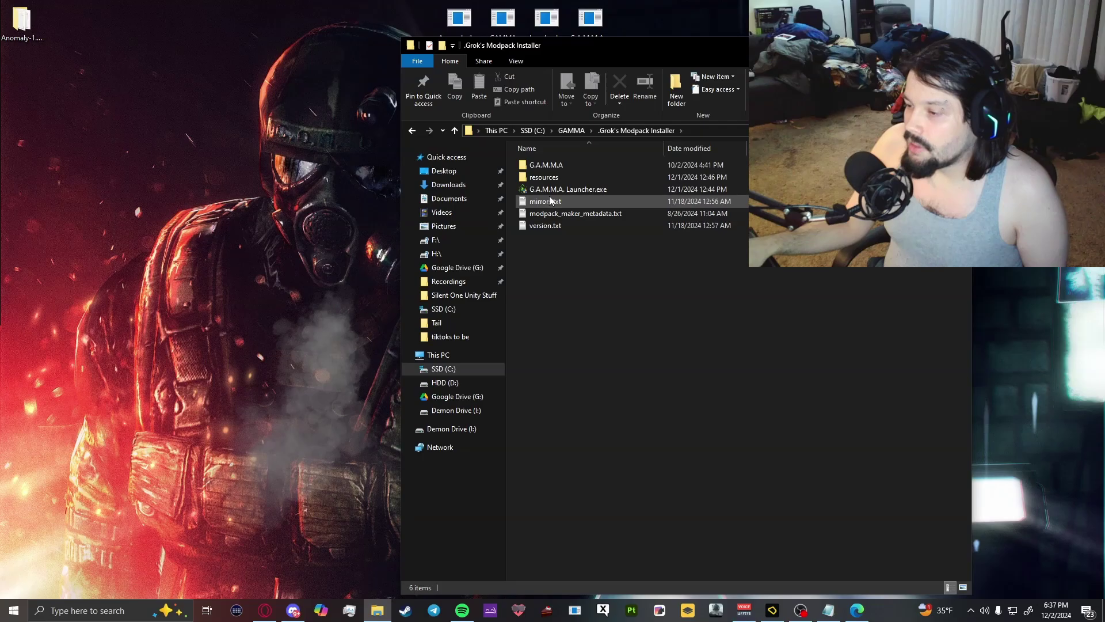
right_click(559, 192)
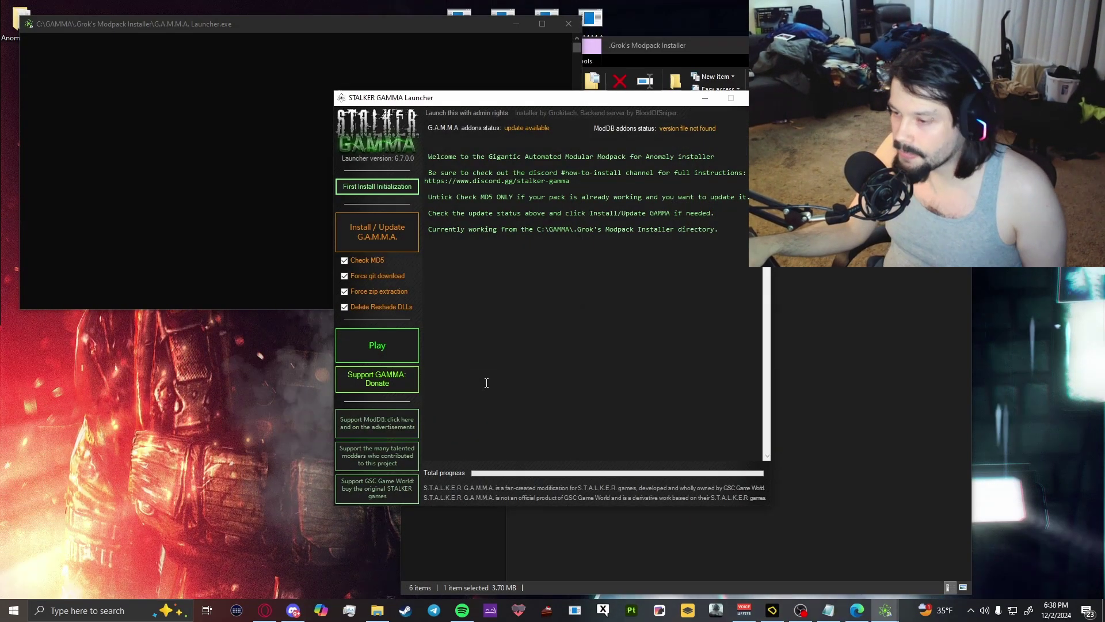
Run First Install Initialization and point Mod Organizer at C:\Anomaly as the managed game.
click(379, 190)
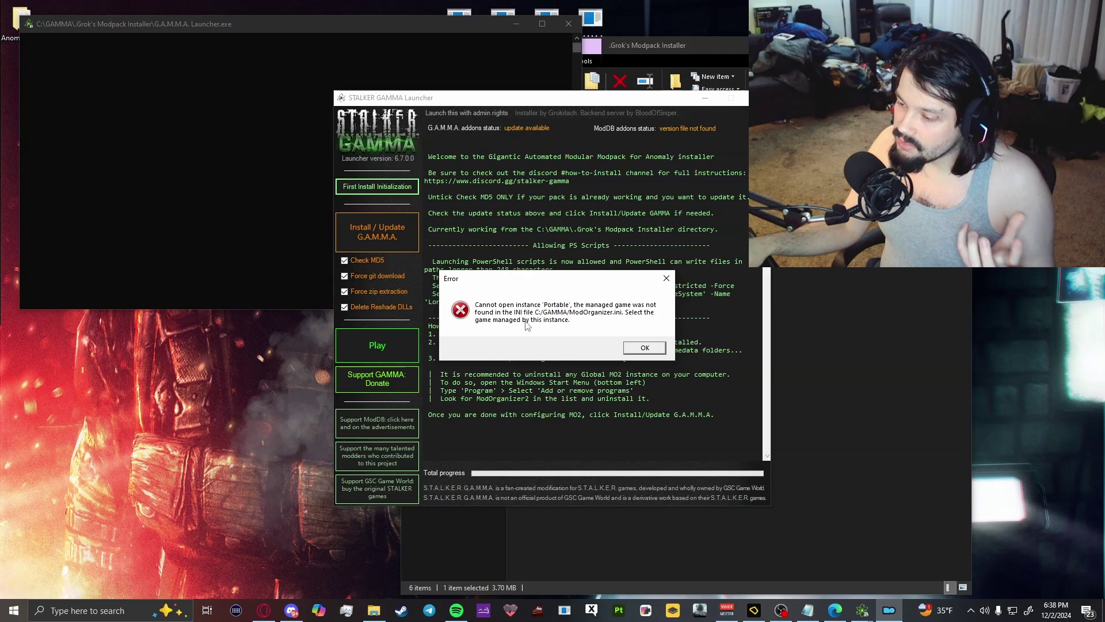
click(646, 349)
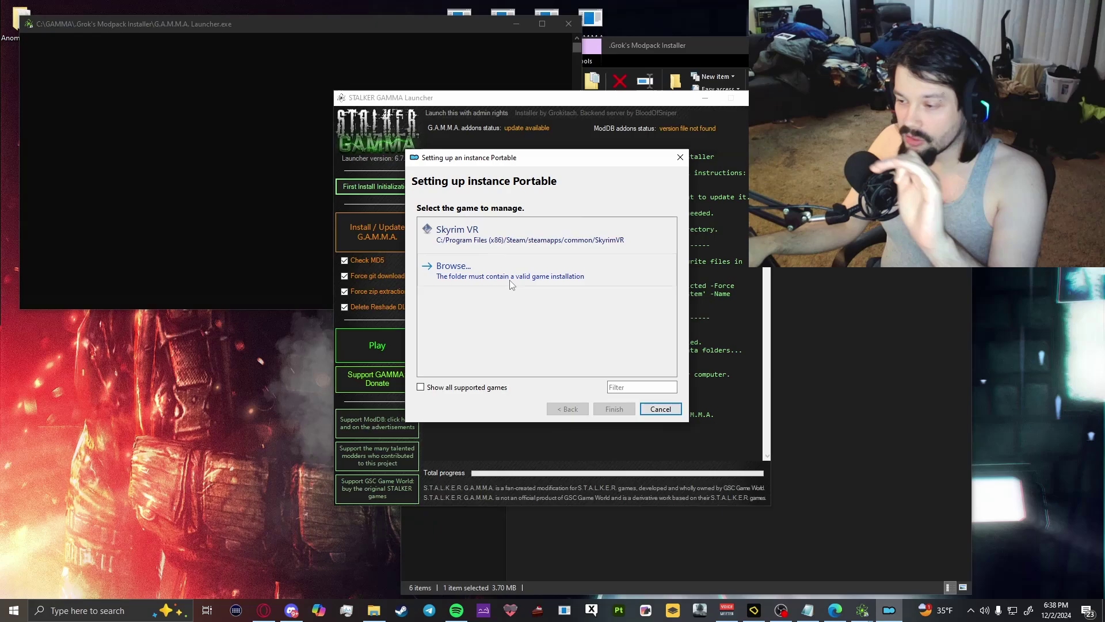
click(451, 266)
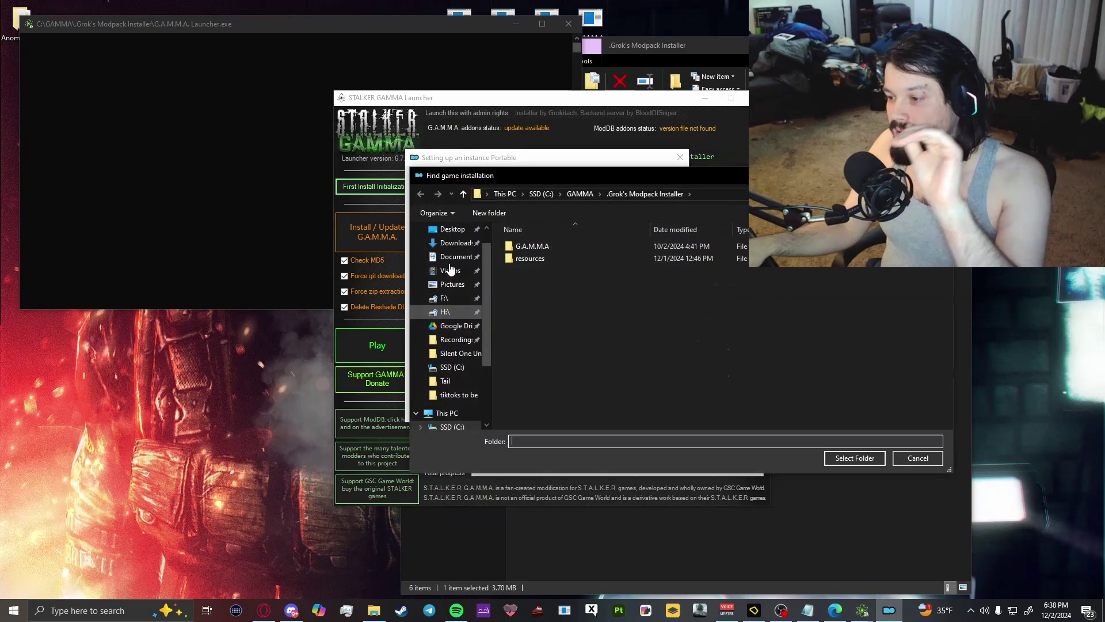
click(542, 193)
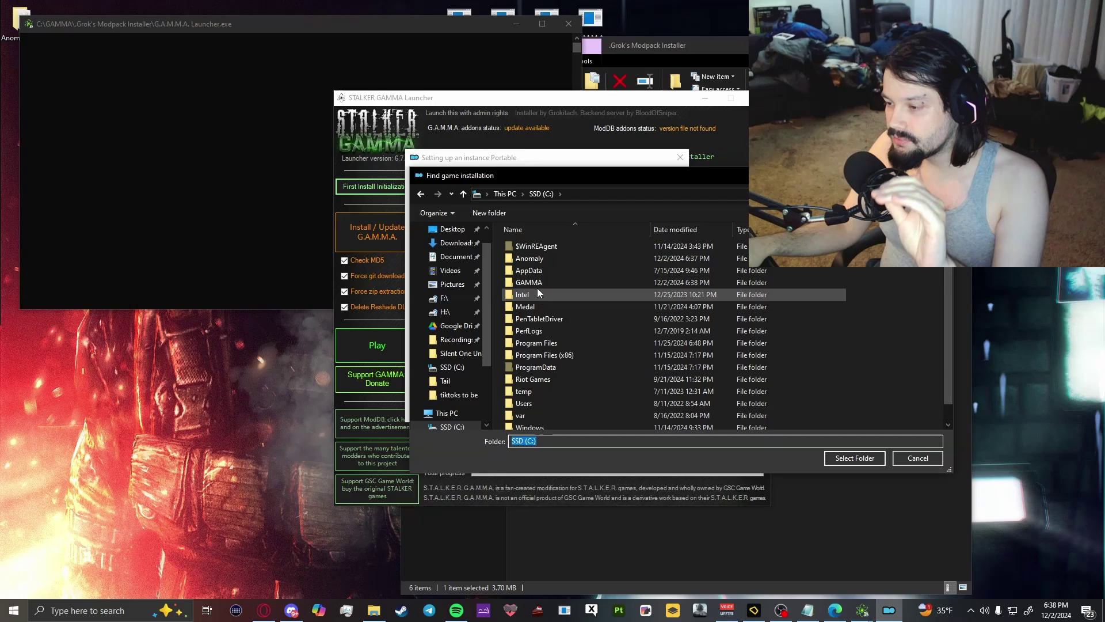
click(530, 258)
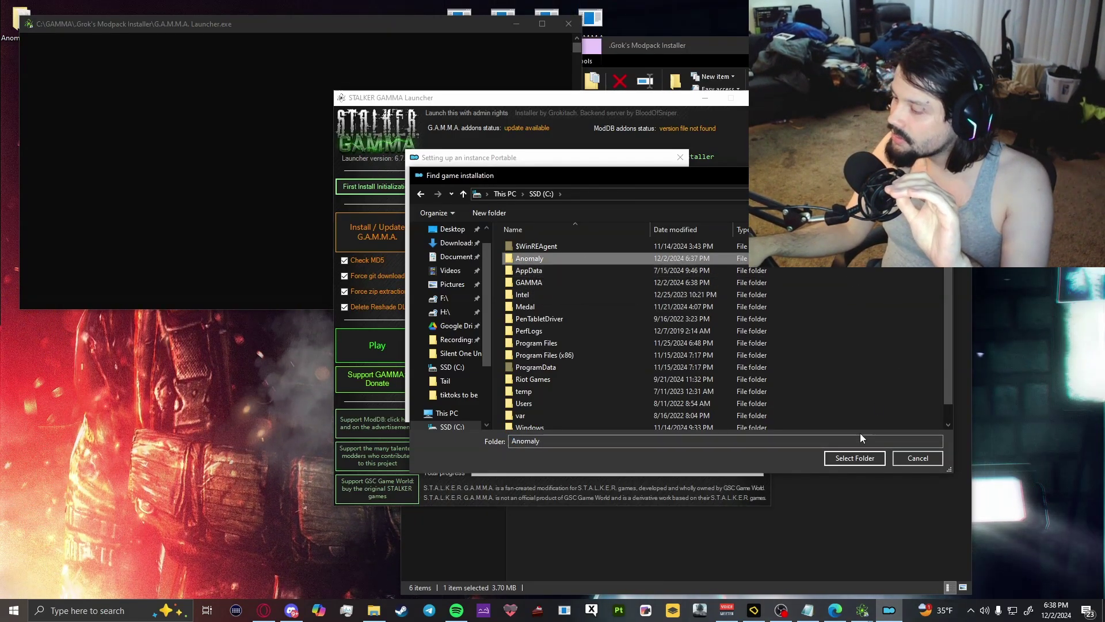
click(851, 459)
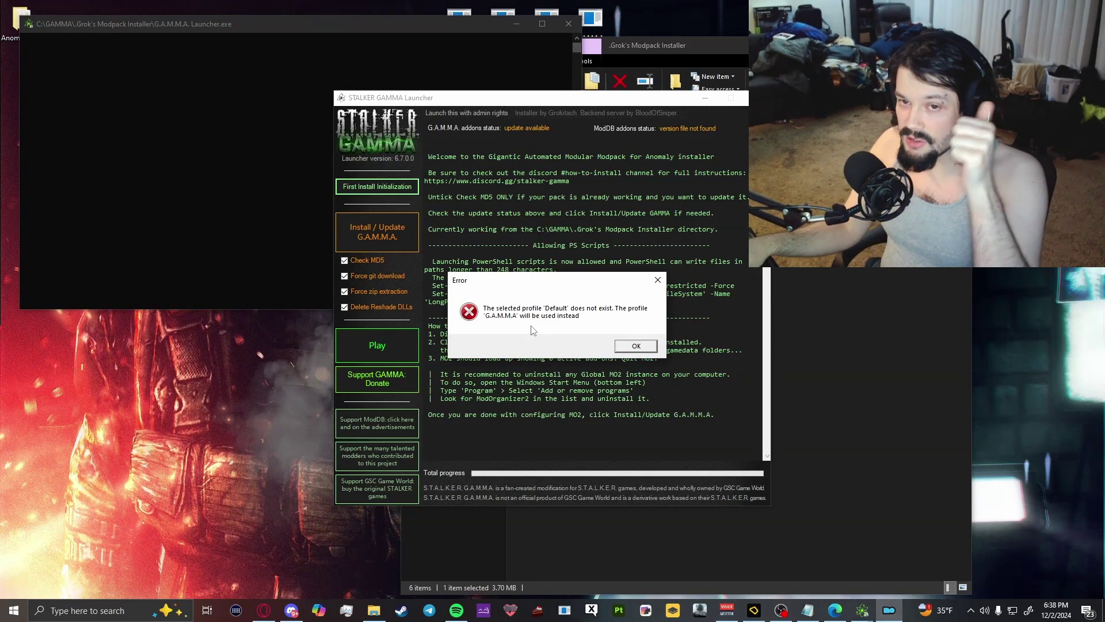
Dismiss the missing Default profile notice and accept the default mod category setup.
click(636, 346)
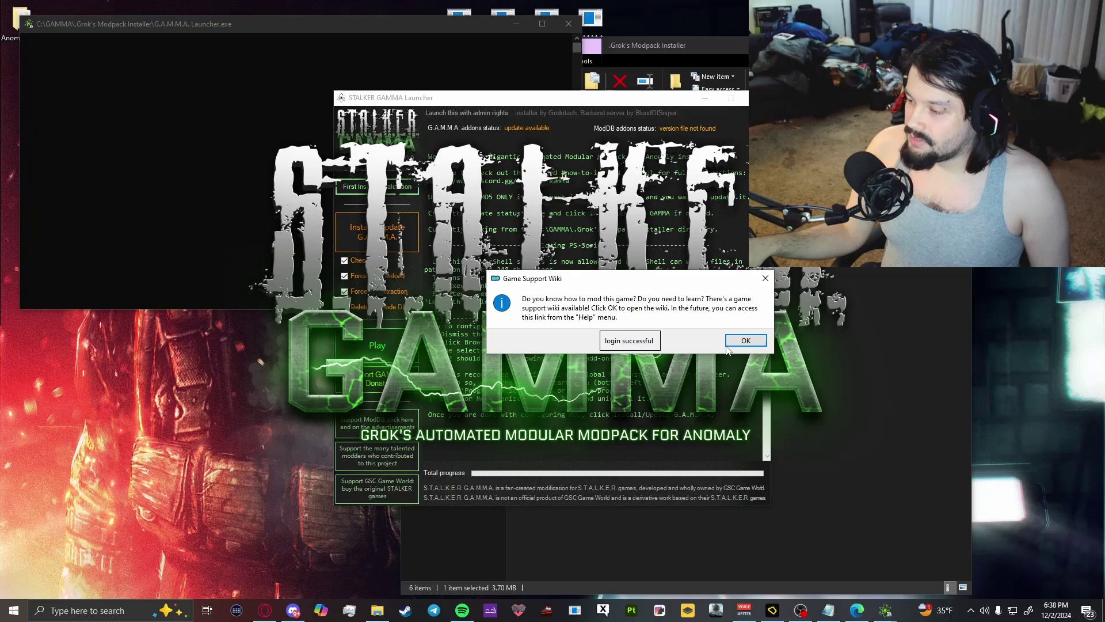
click(746, 340)
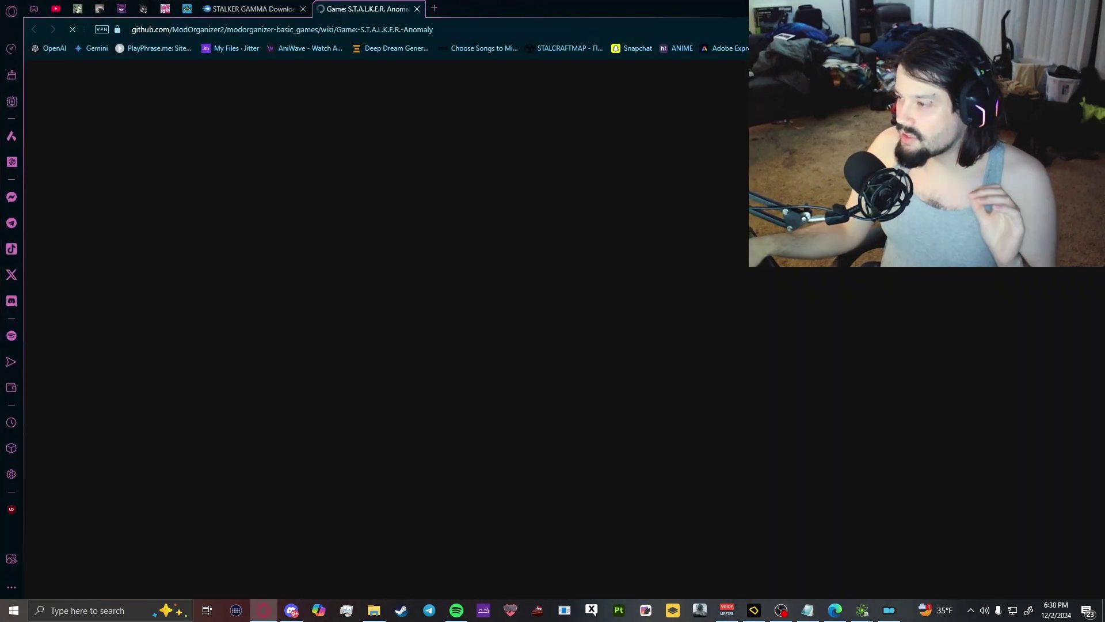
key(alt+Tab)
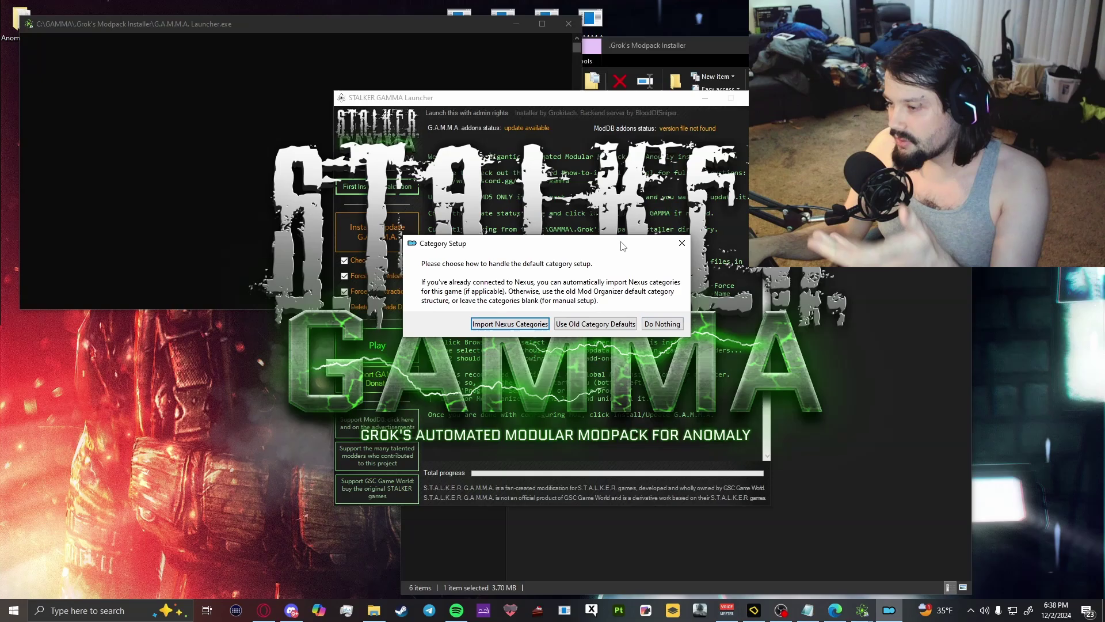
click(662, 324)
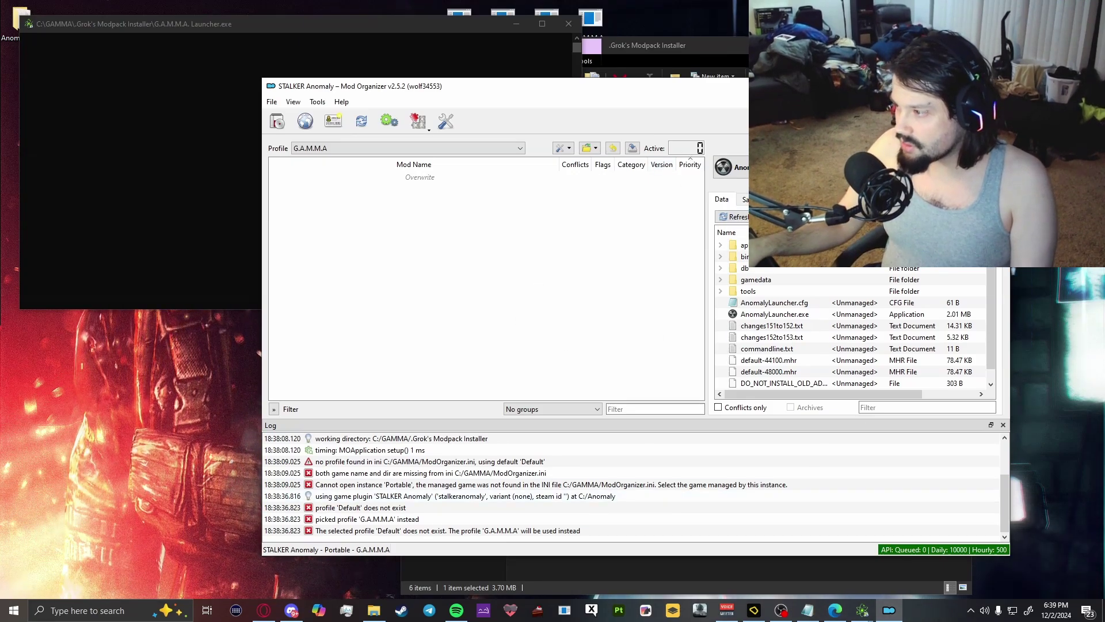
Close Mod Organizer and run Install / Update G.A.M.M.A. to completion.
key(alt+F4)
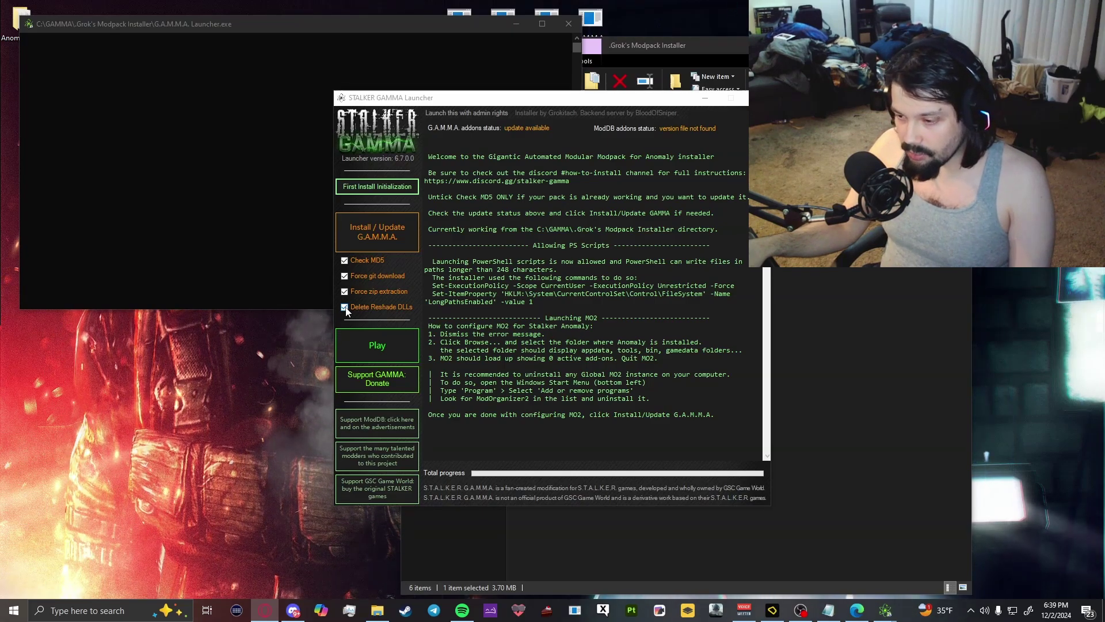
click(383, 233)
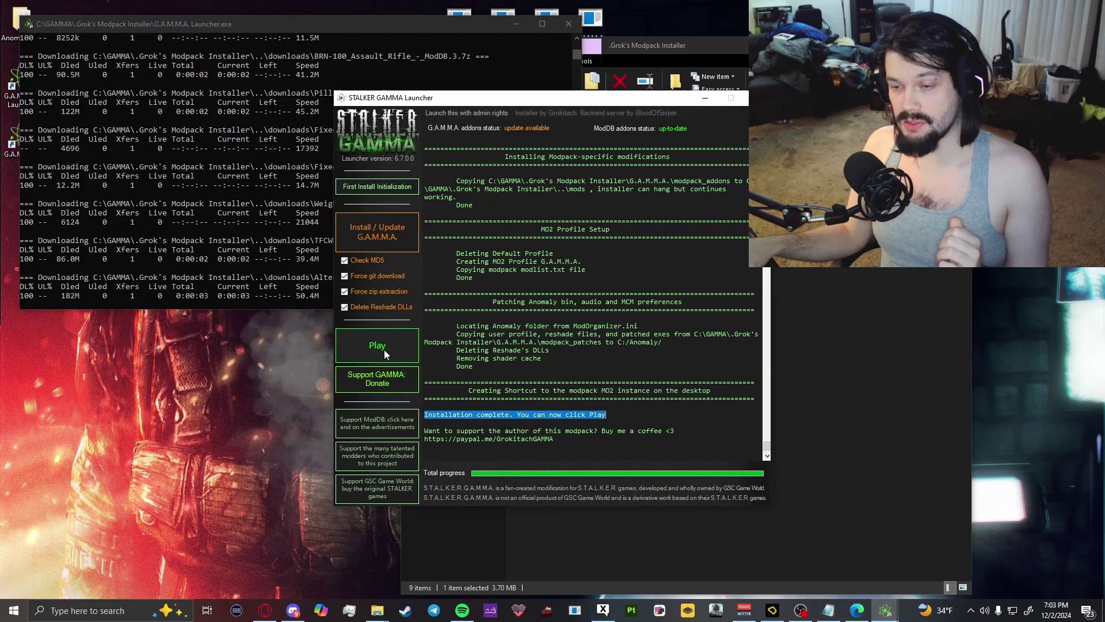
click(384, 349)
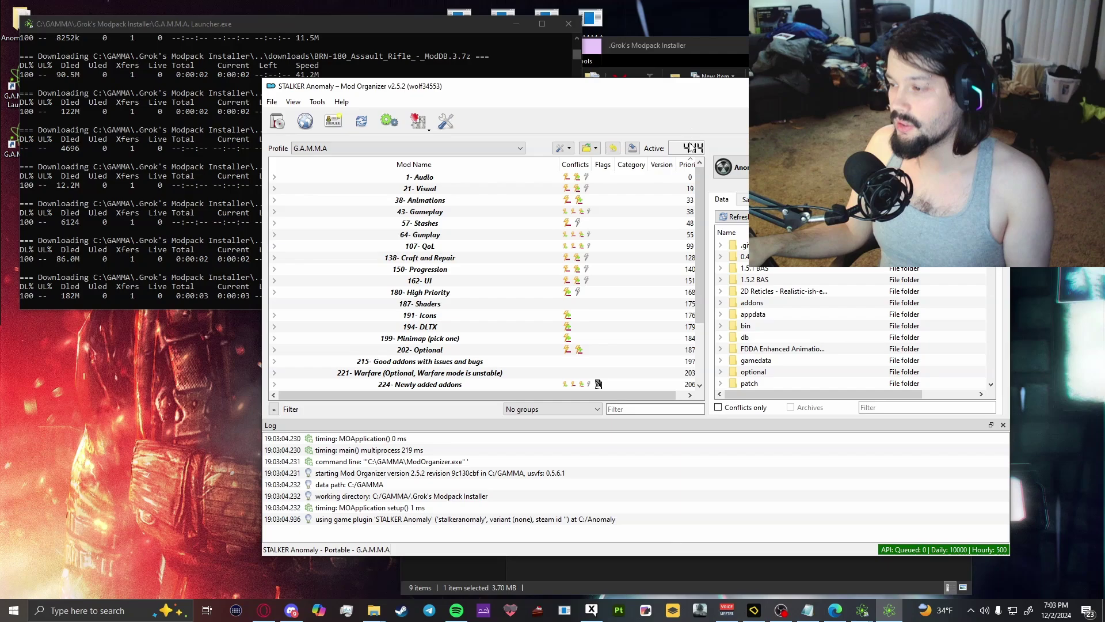
mouse_move(693, 147)
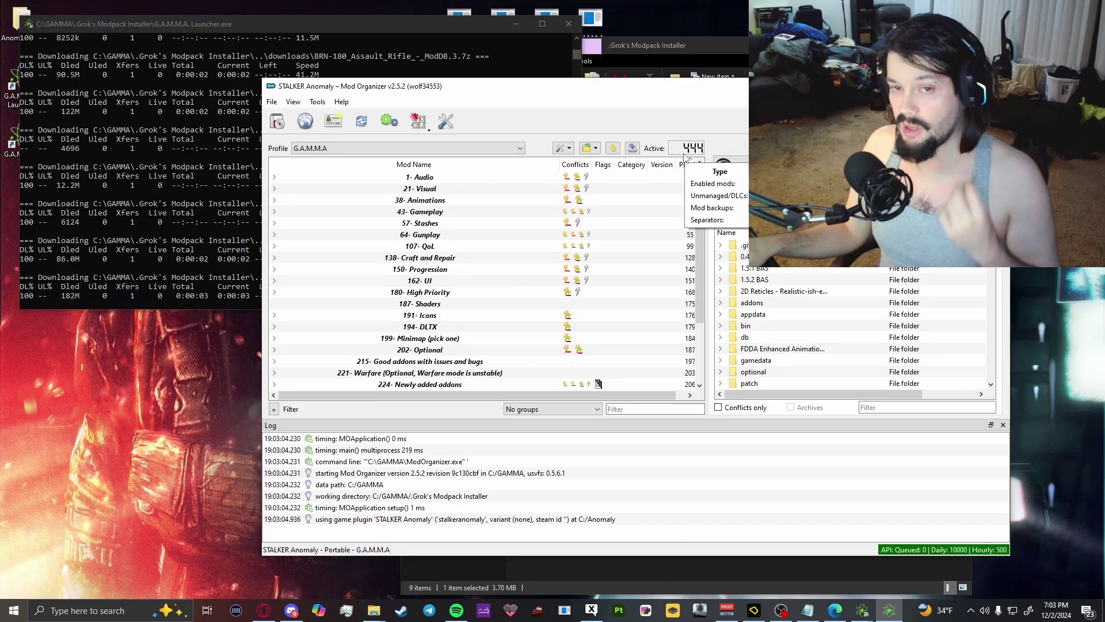
drag(696, 95, 650, 93)
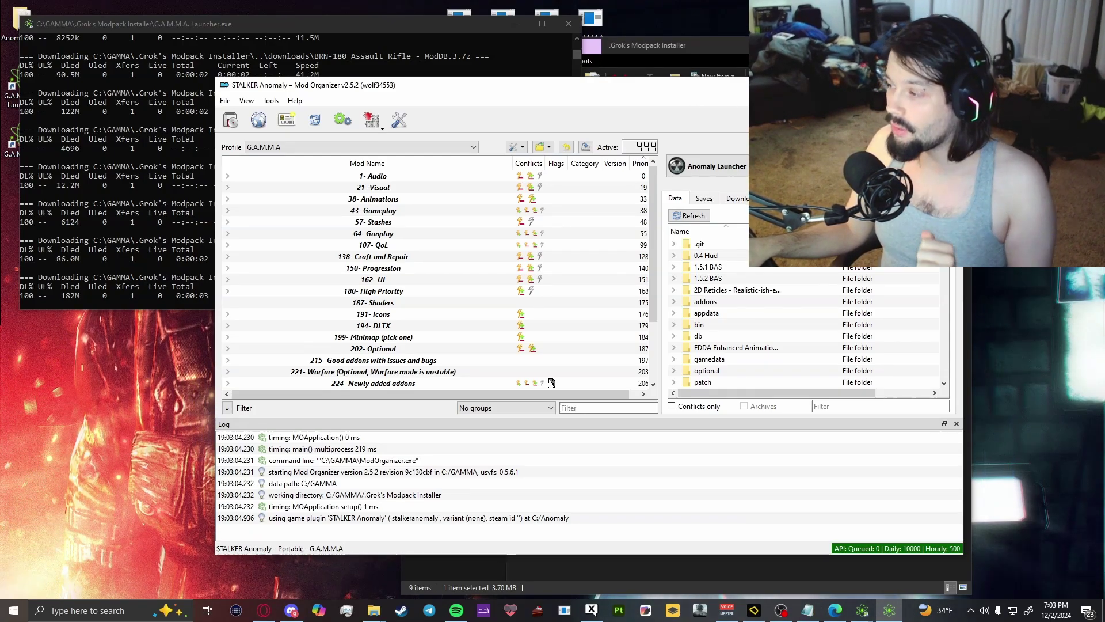
key(alt+Tab)
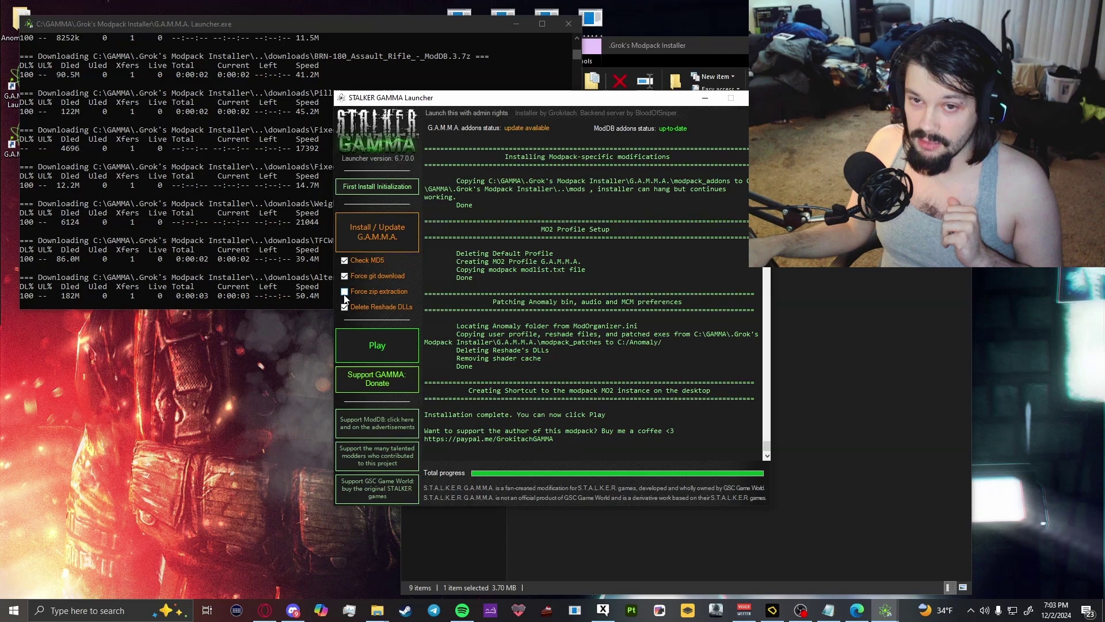
Re-run the GAMMA update until up to date, then launch the game with 508 mods active.
click(380, 236)
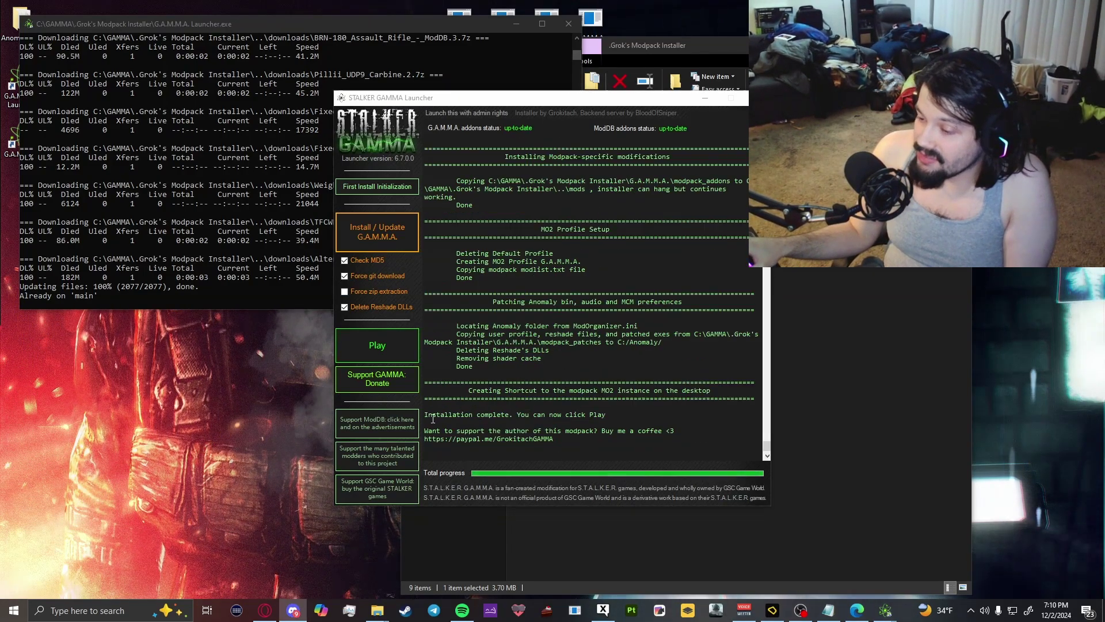
drag(606, 414, 472, 412)
click(398, 355)
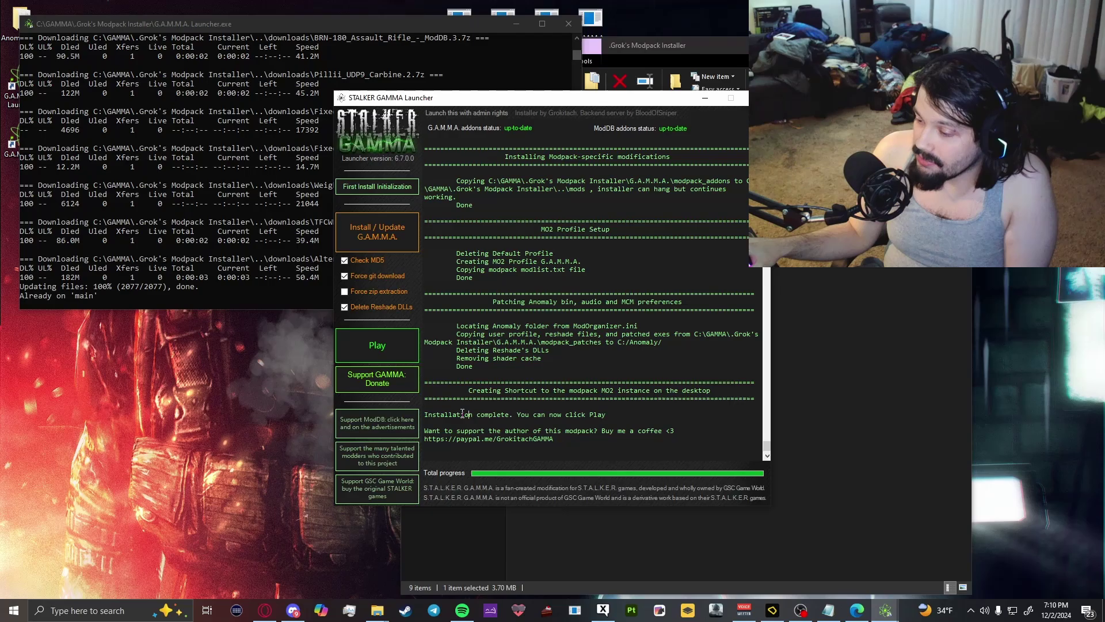
click(398, 350)
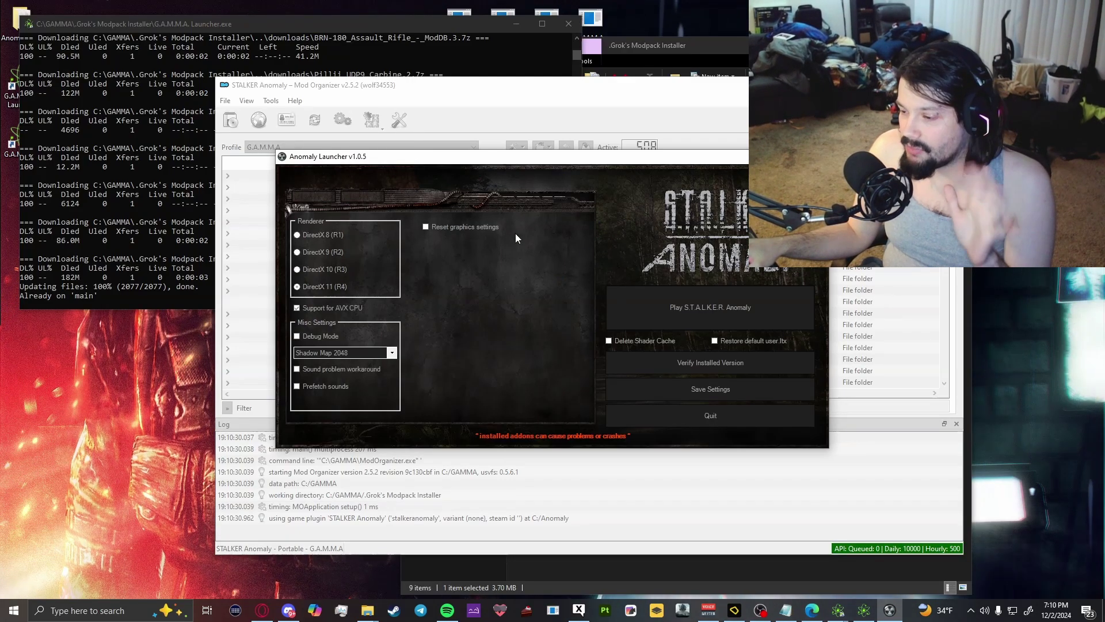
Start Anomaly from its launcher and begin a New Game with a twice-randomized character.
click(701, 305)
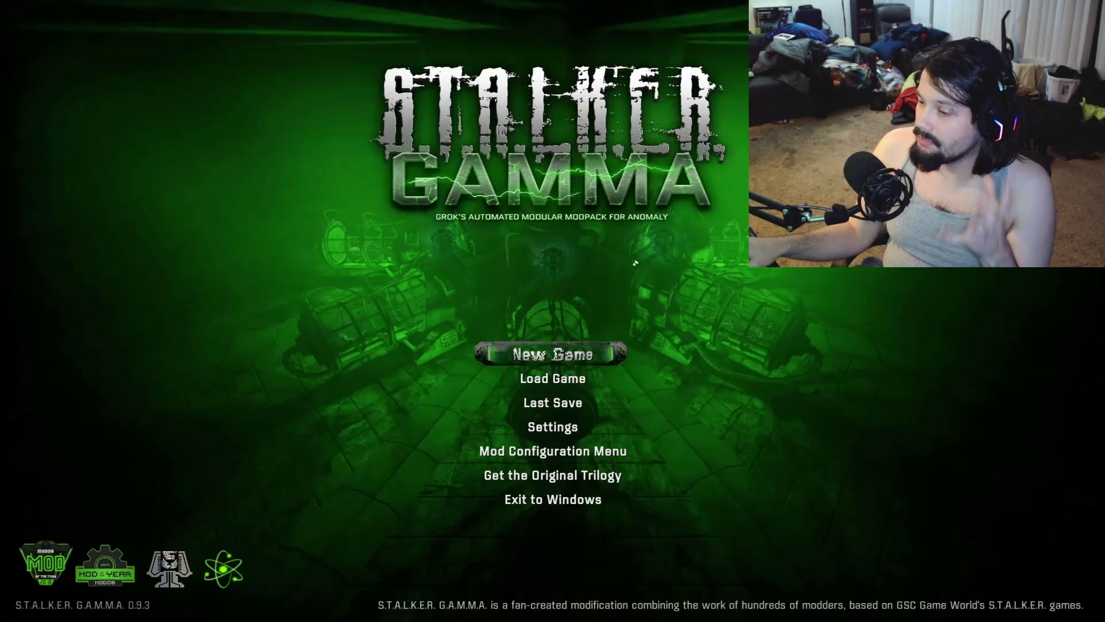
key(Down)
key(Down)
key(Up)
key(Up)
key(Down)
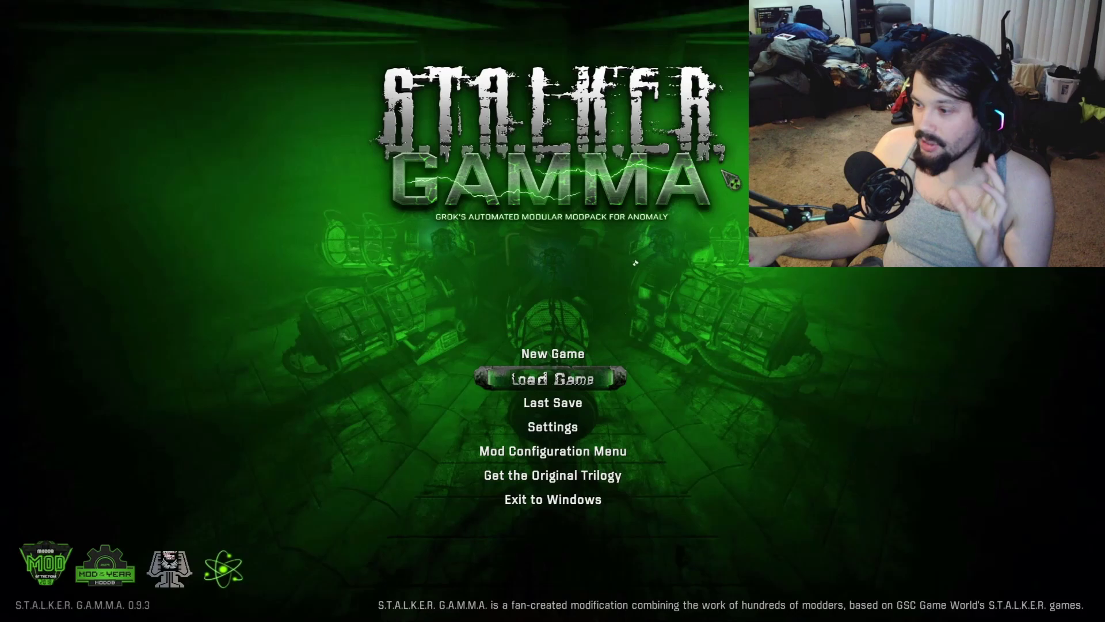
key(Up)
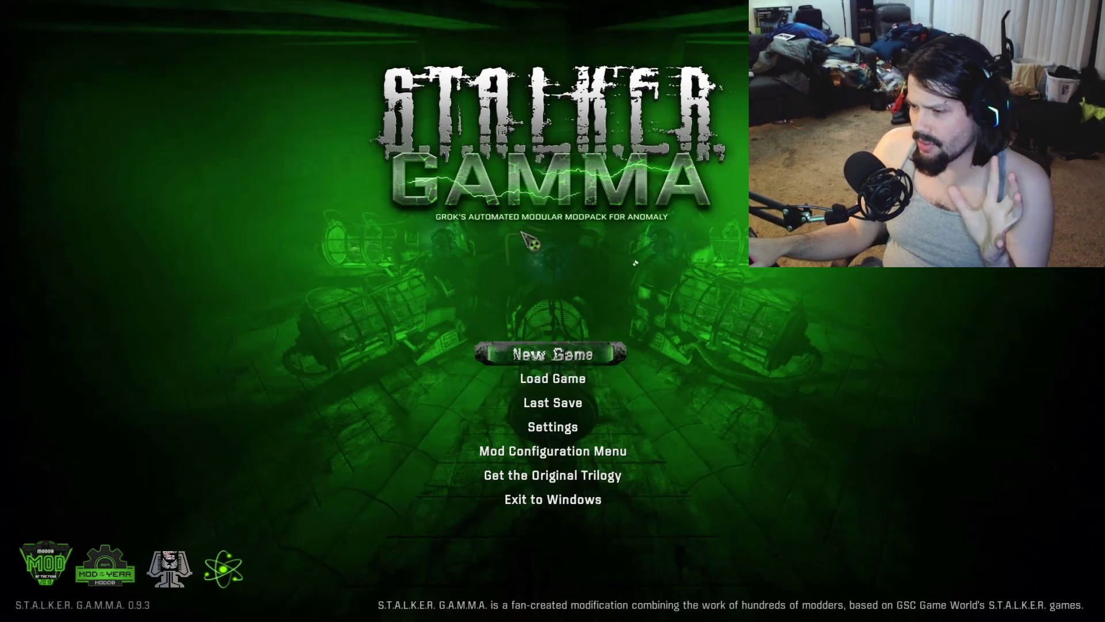
click(560, 358)
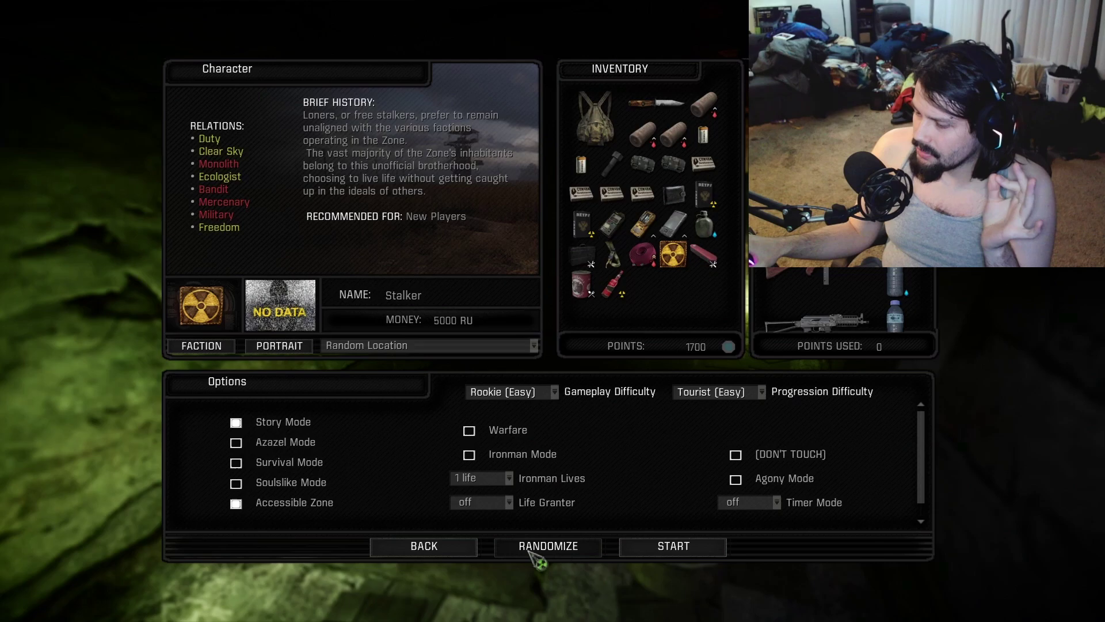
click(548, 545)
click(548, 547)
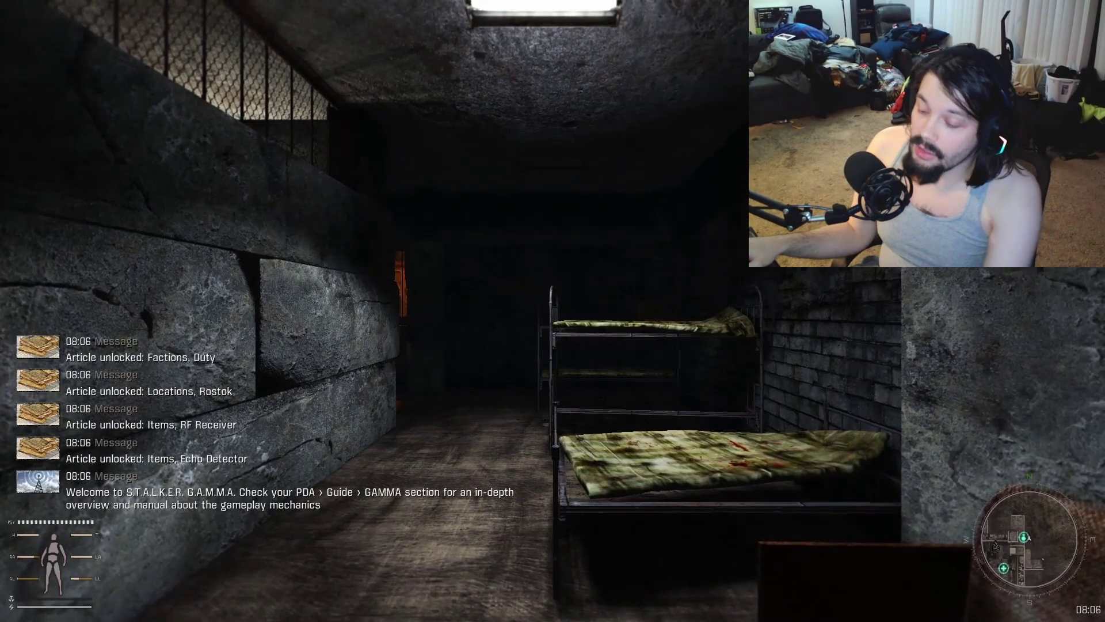
Equip the backpack into the BACK slot from the inventory.
key(i)
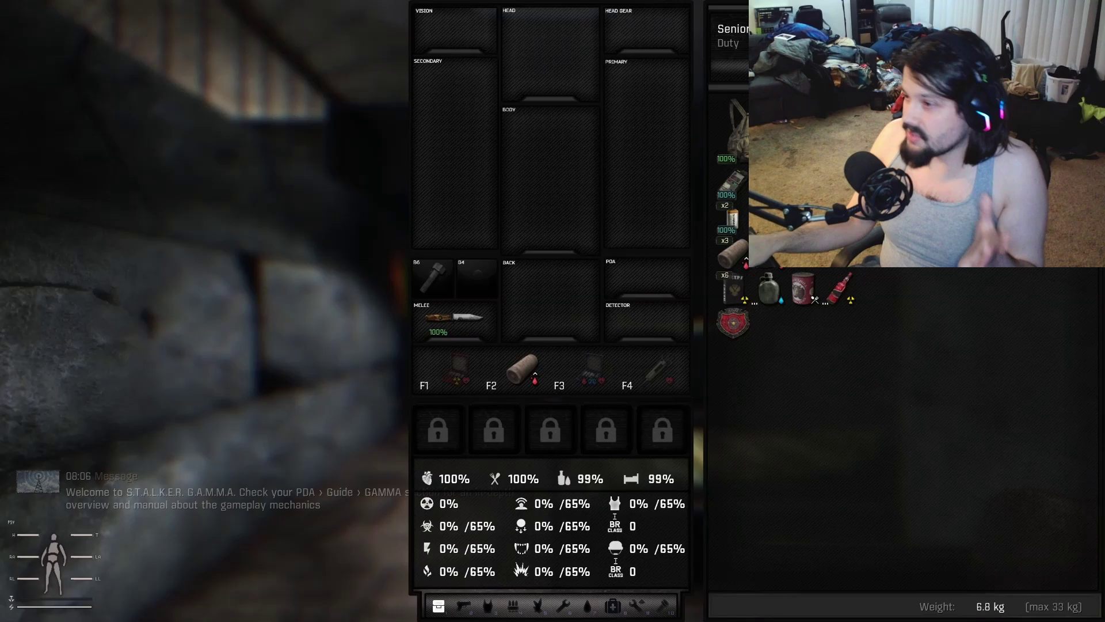
drag(730, 129, 553, 298)
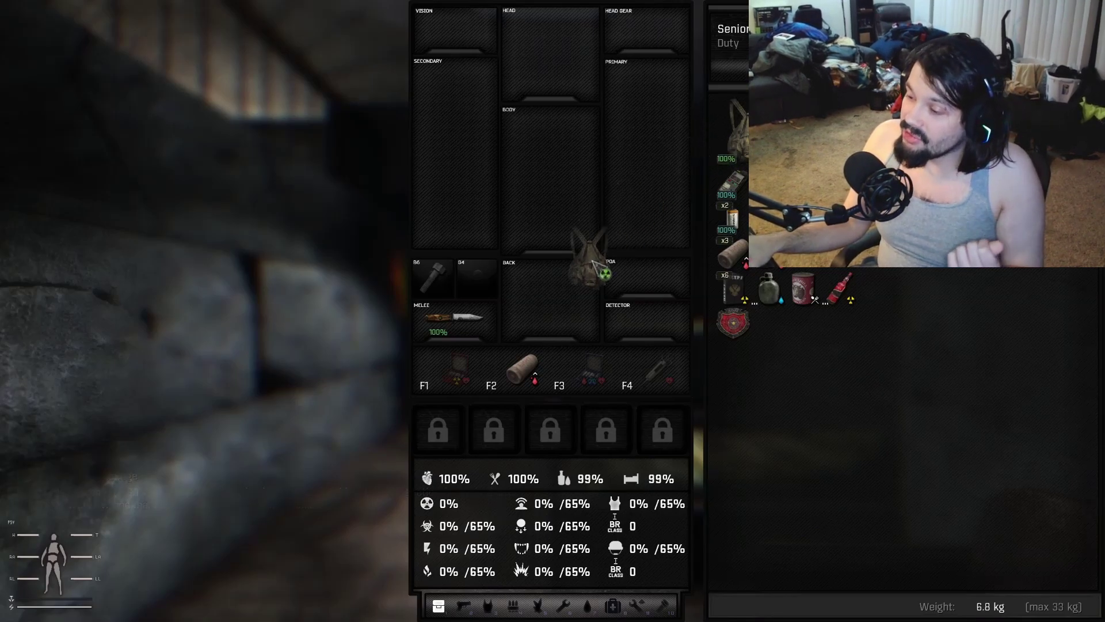
key(i)
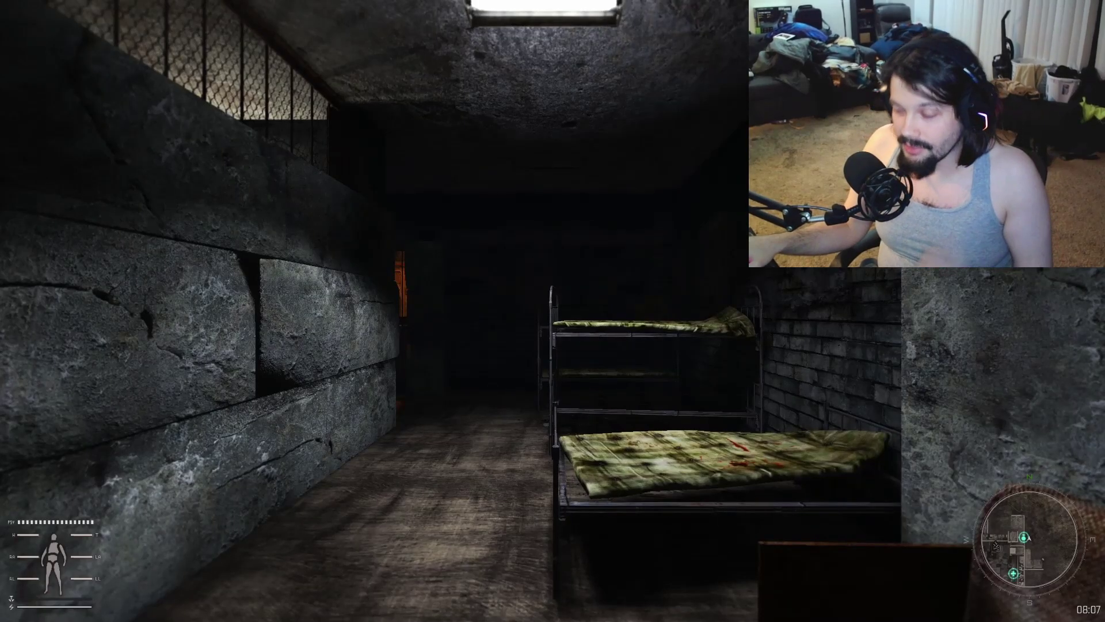
Walk the bunker corridors past the barred gate to the lit room near the soldier.
key(w)
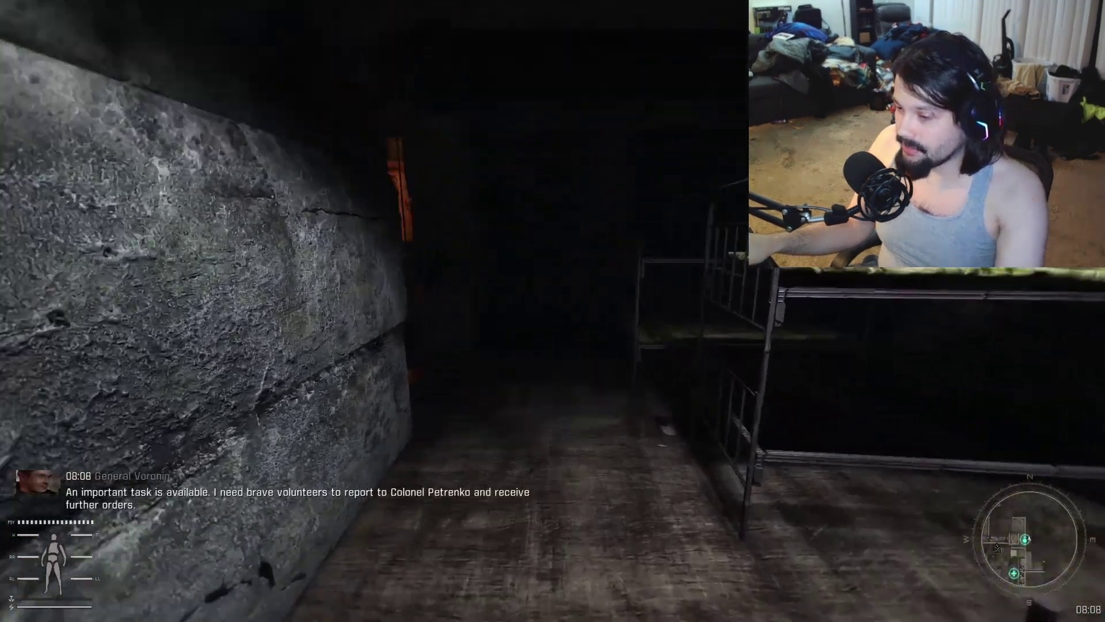
key(w)
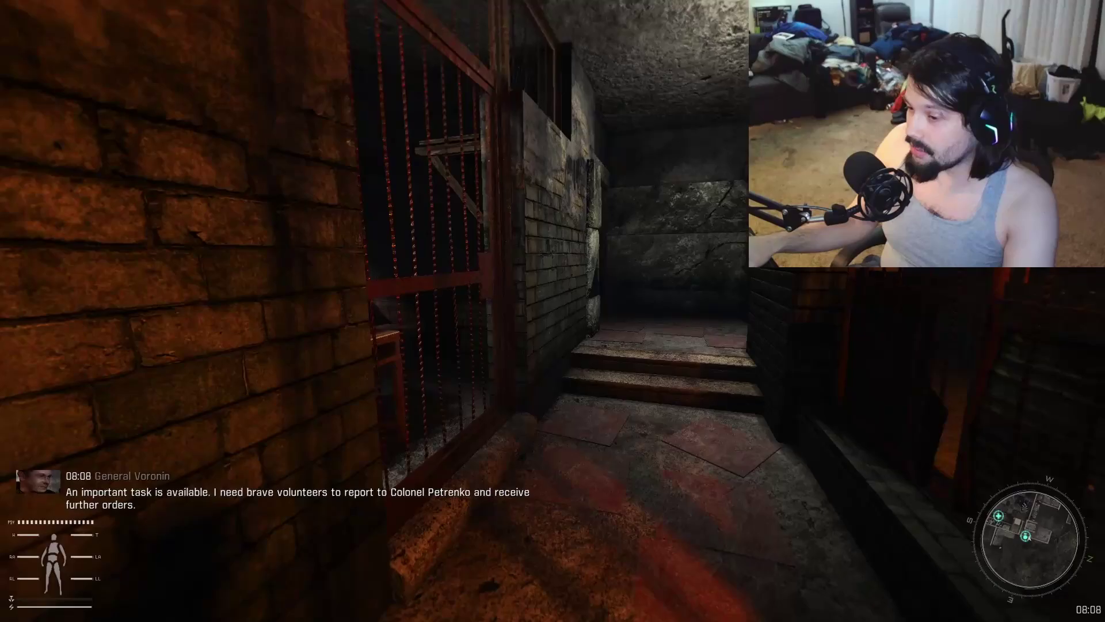
key(w)
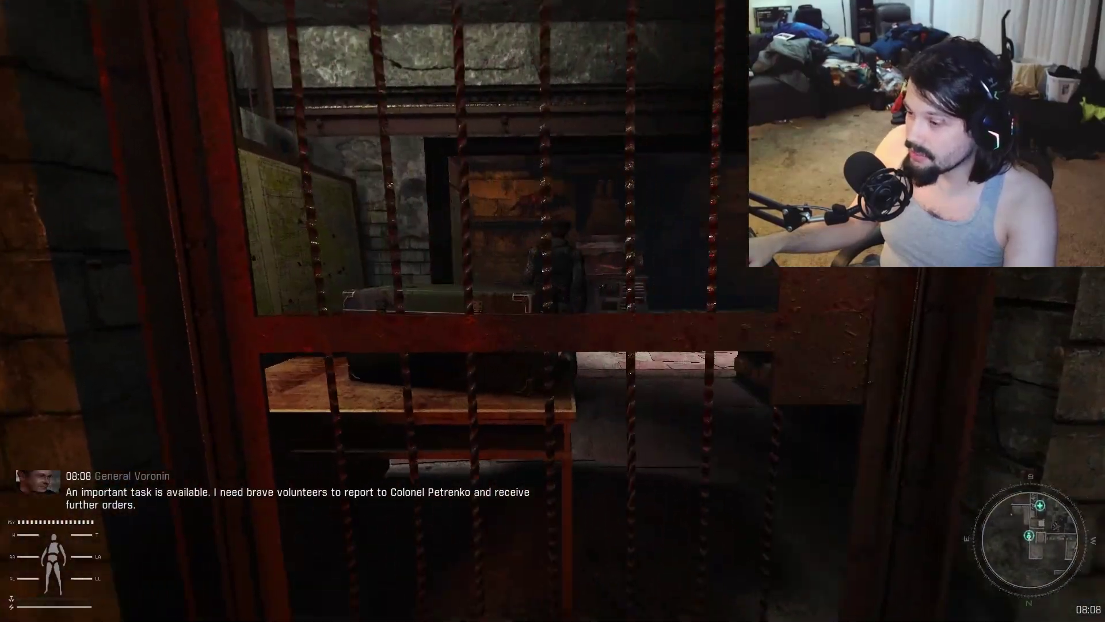
key(w)
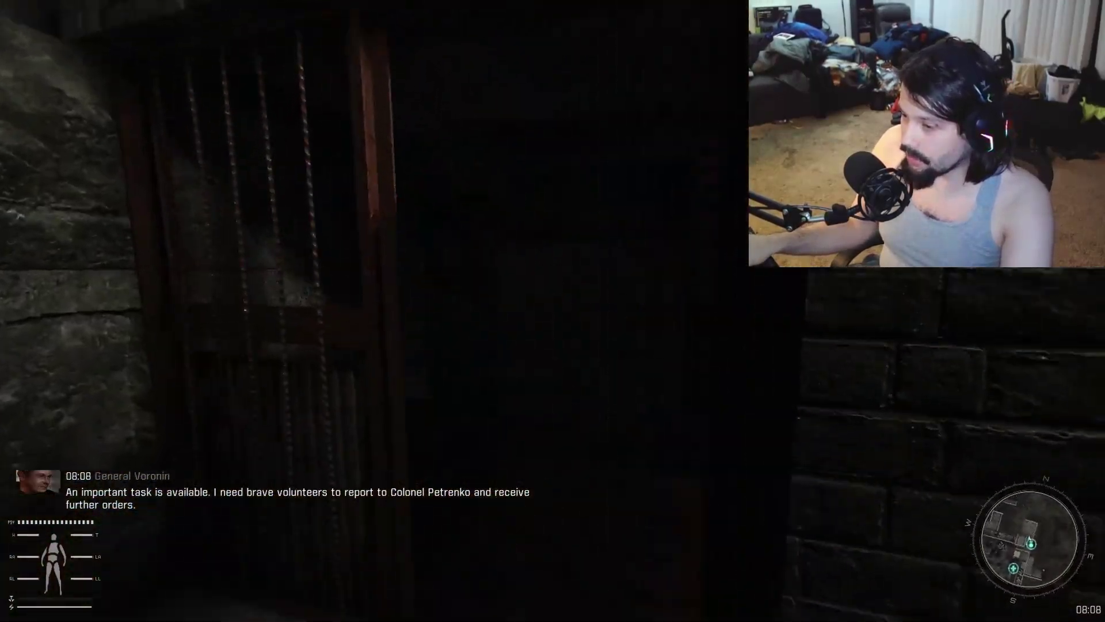
key(w)
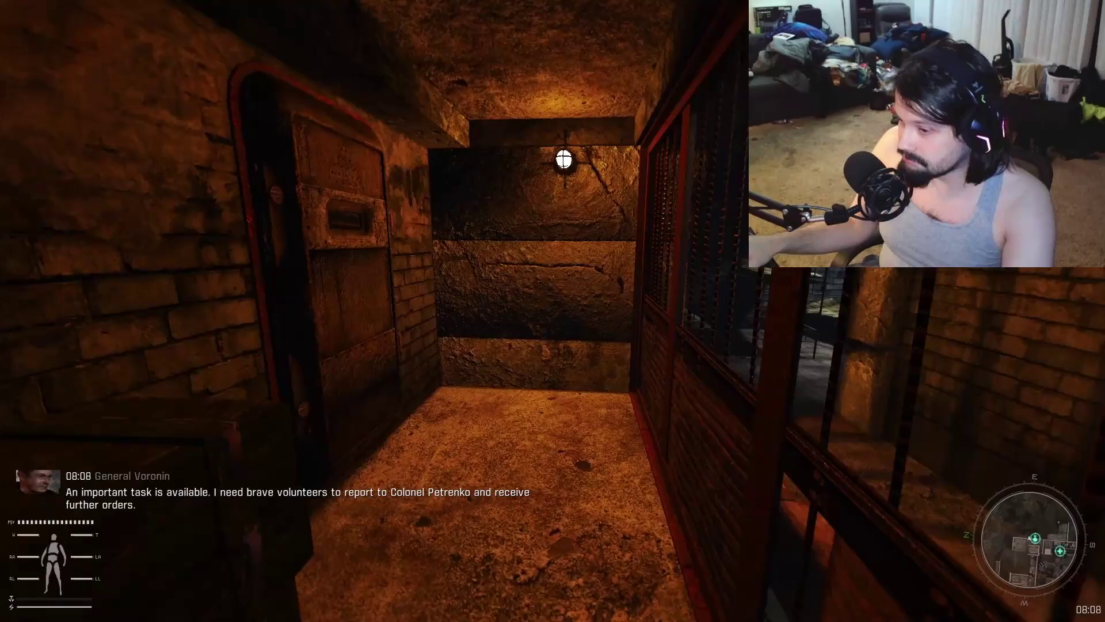
key(w)
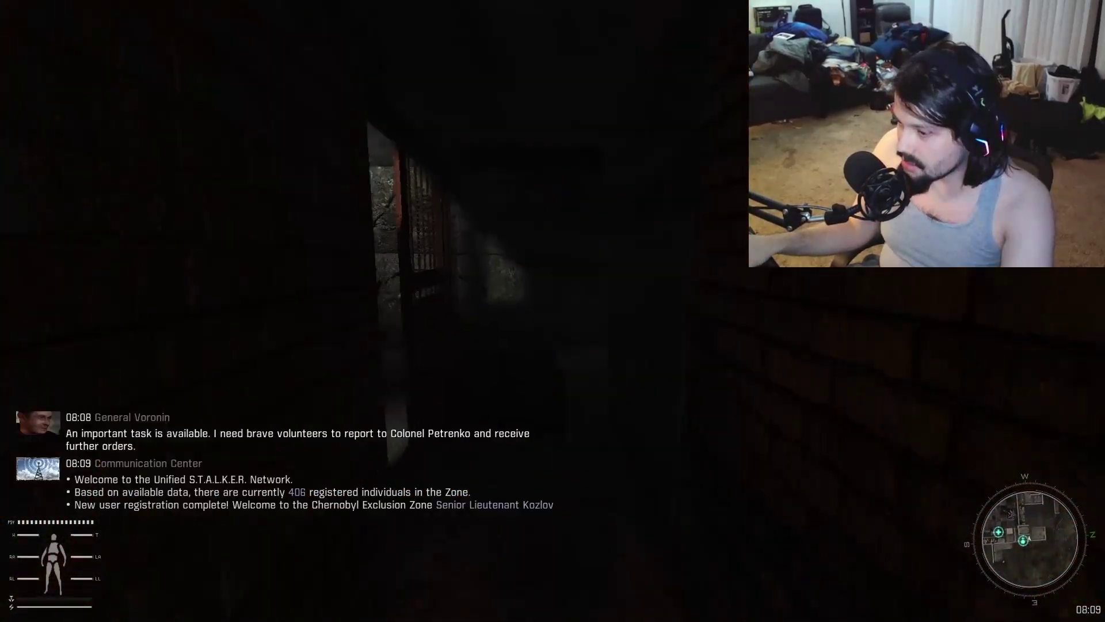
key(w)
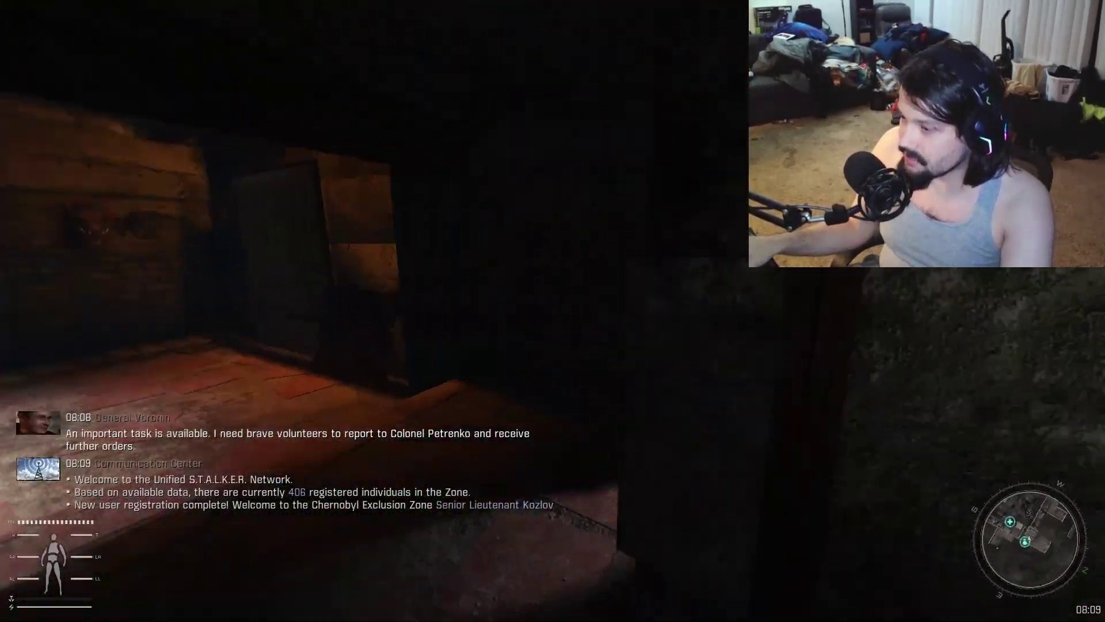
key(w)
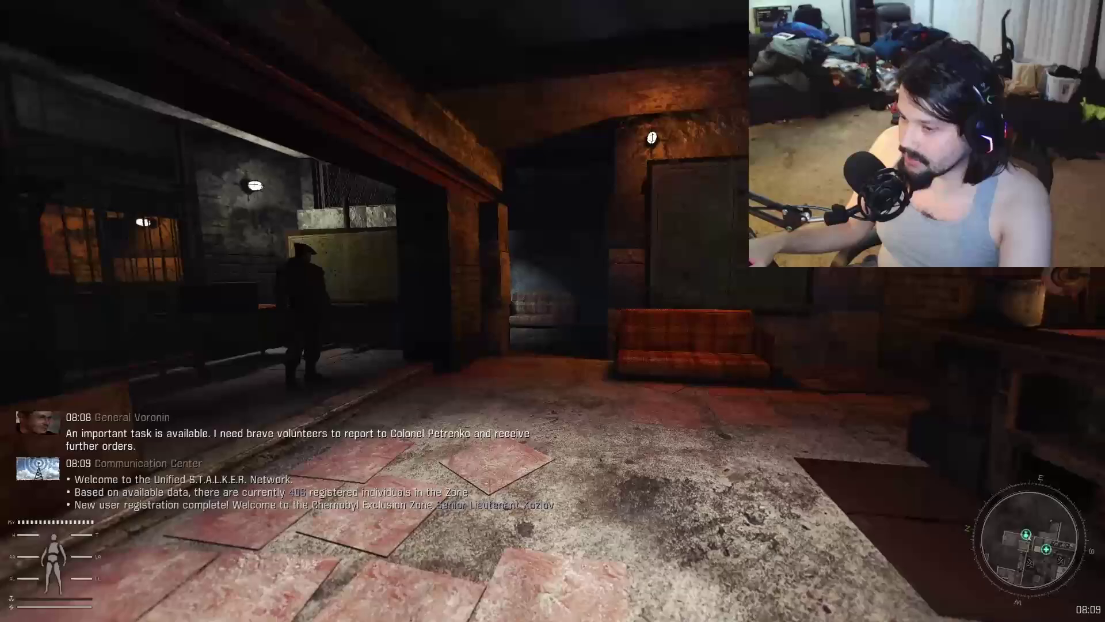
key(i)
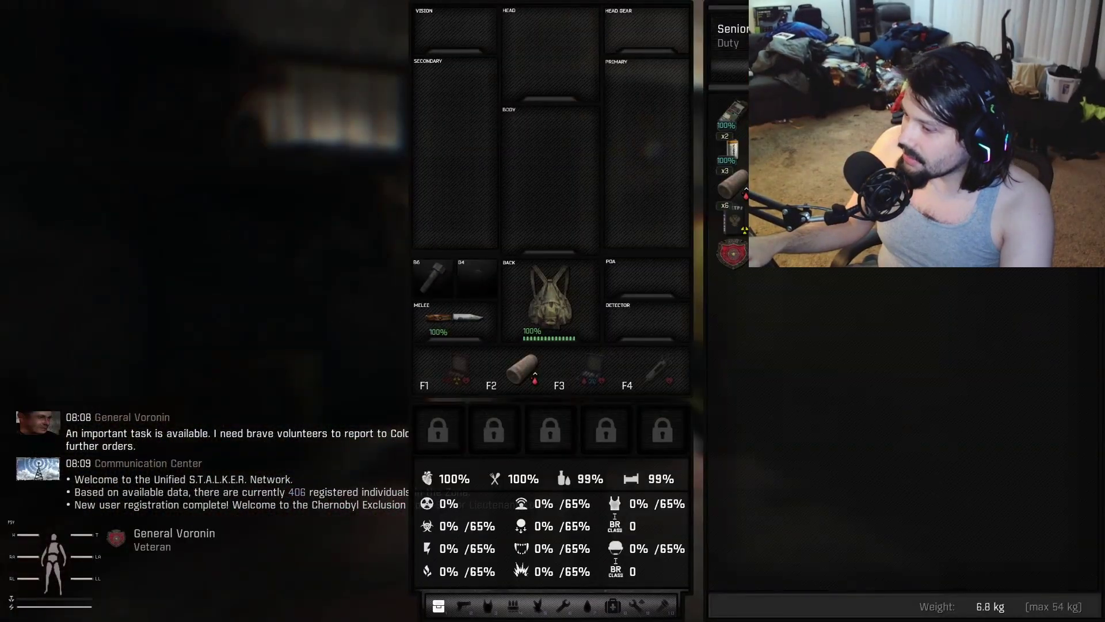
key(i)
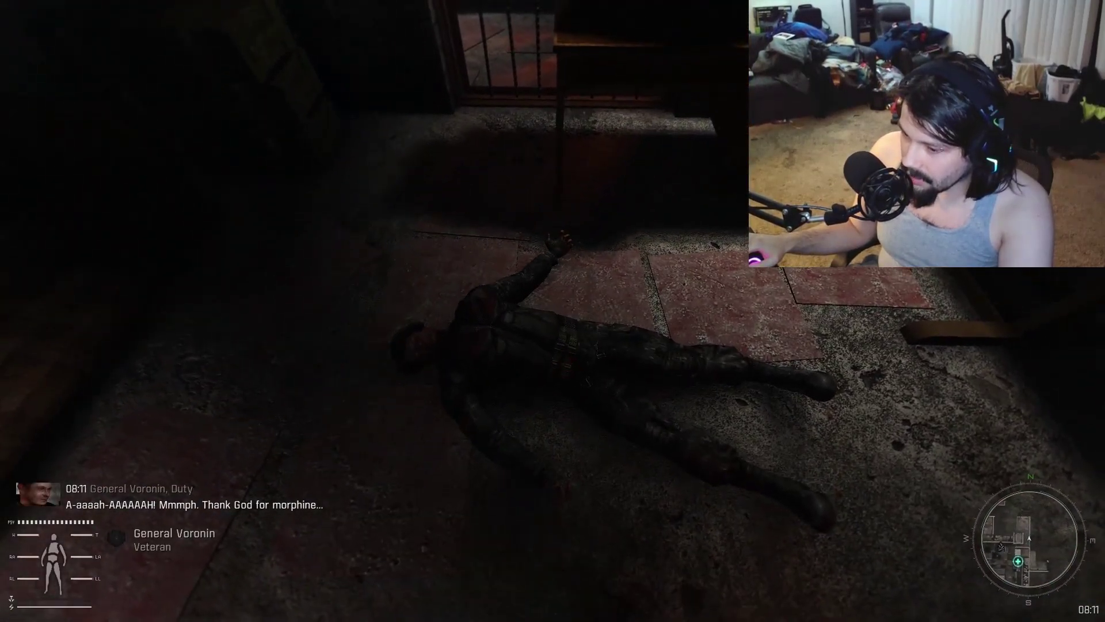
Loot General Voronin's body, take everything and return to the game view.
key(f)
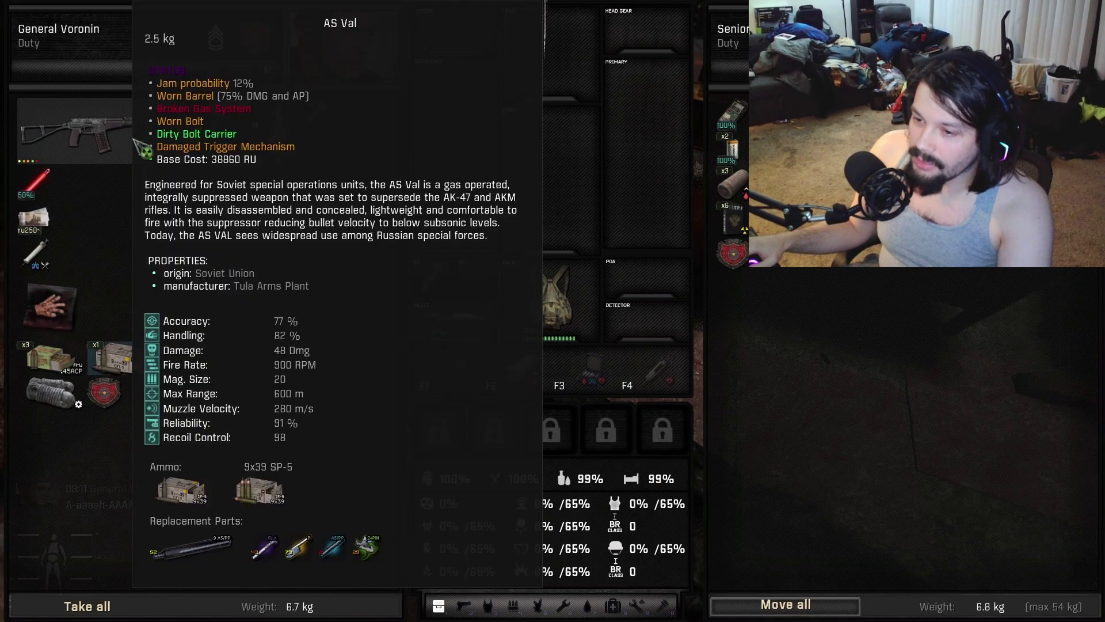
key(shift+f)
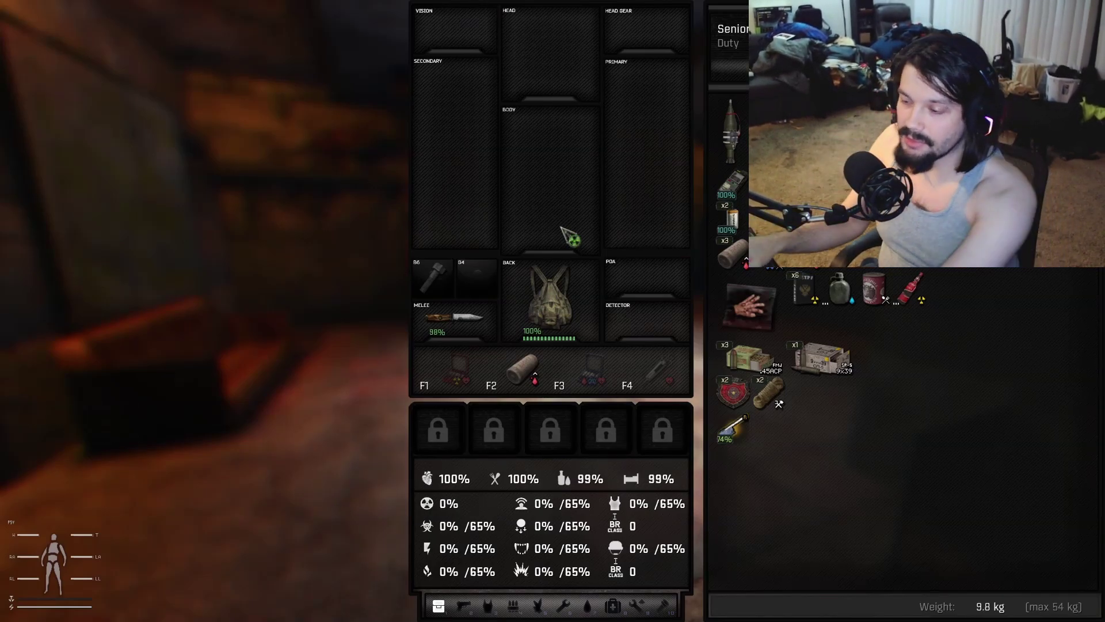
key(Tab)
key(Escape)
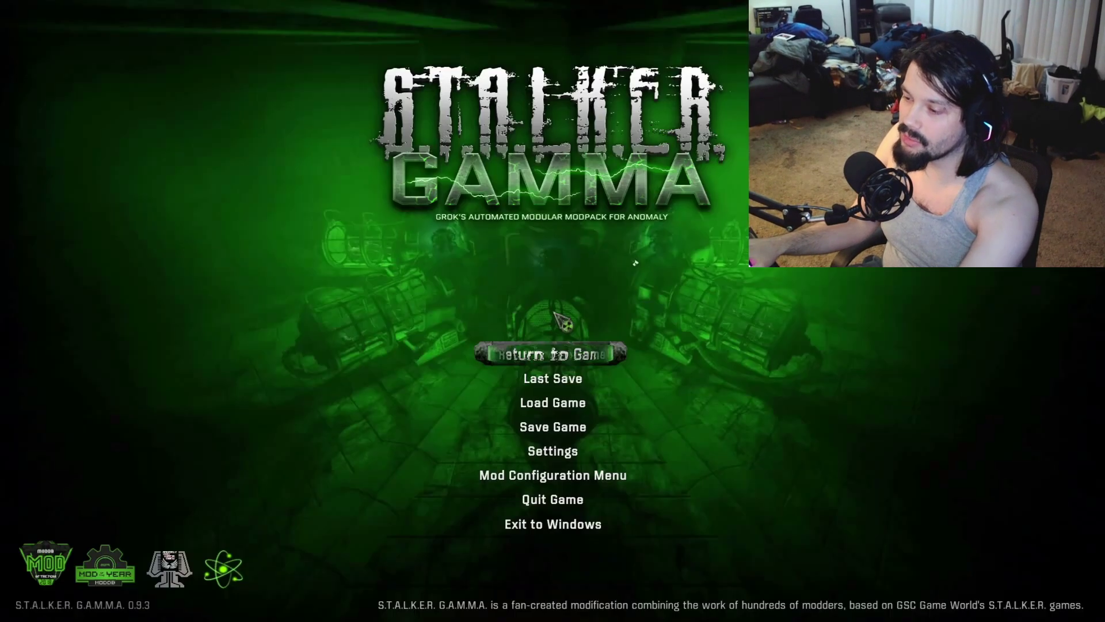